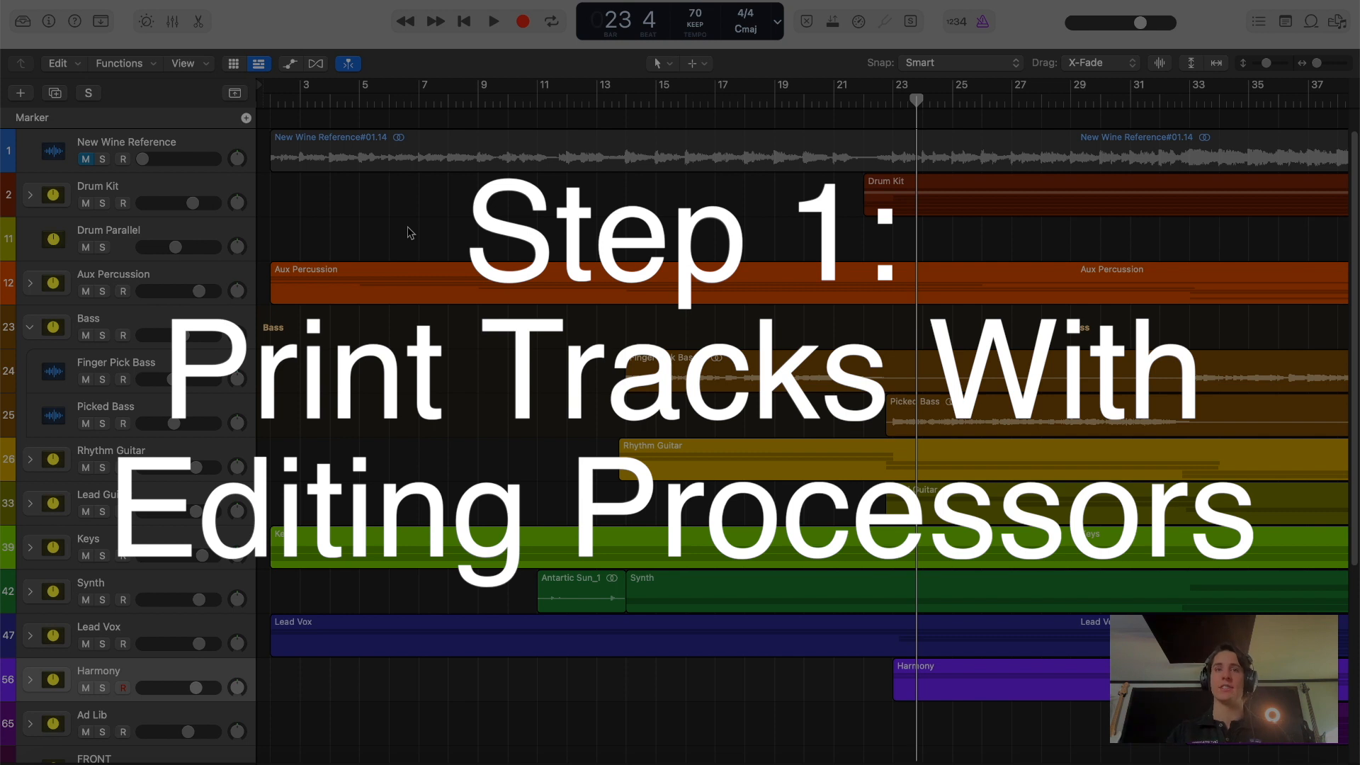
Expand the Lead Vox track stack and select its first Vox 1 track.
scroll(409, 233, "down", 5)
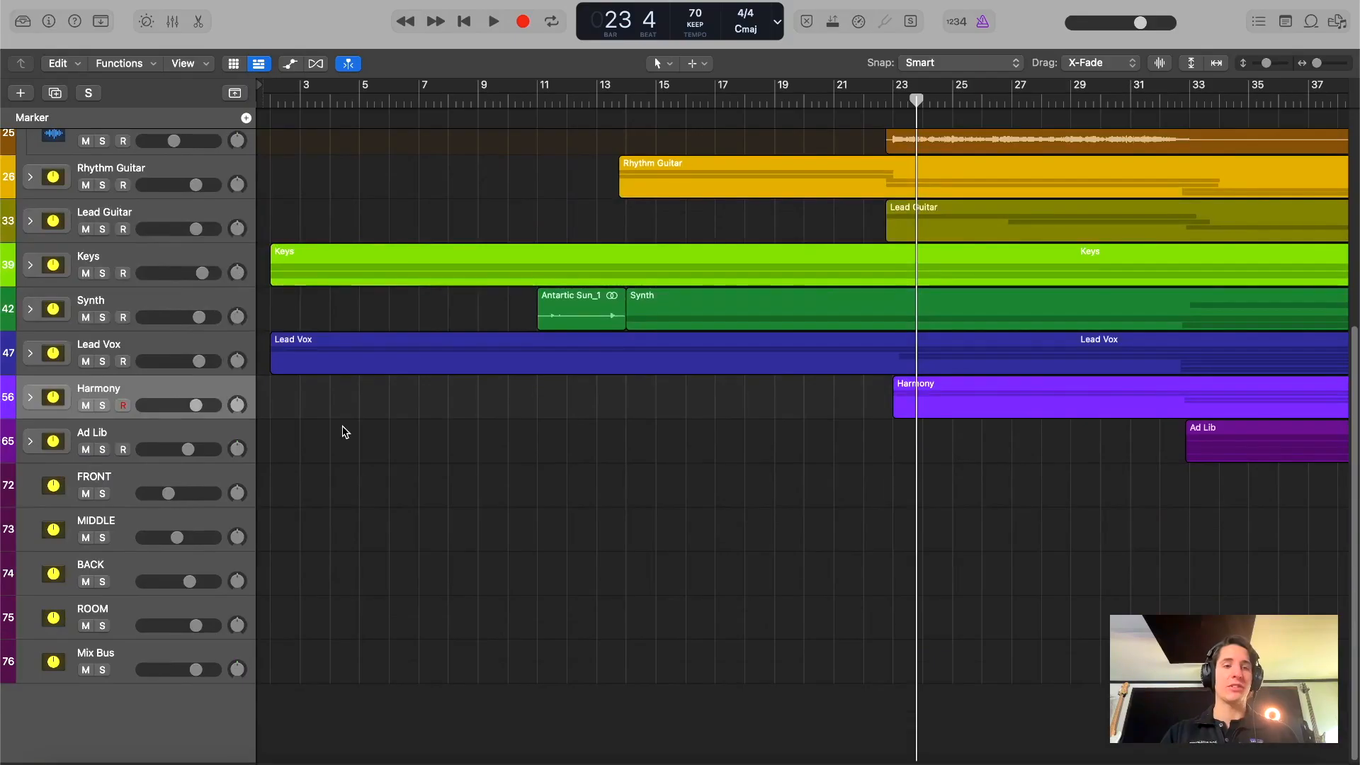
left_click(30, 354)
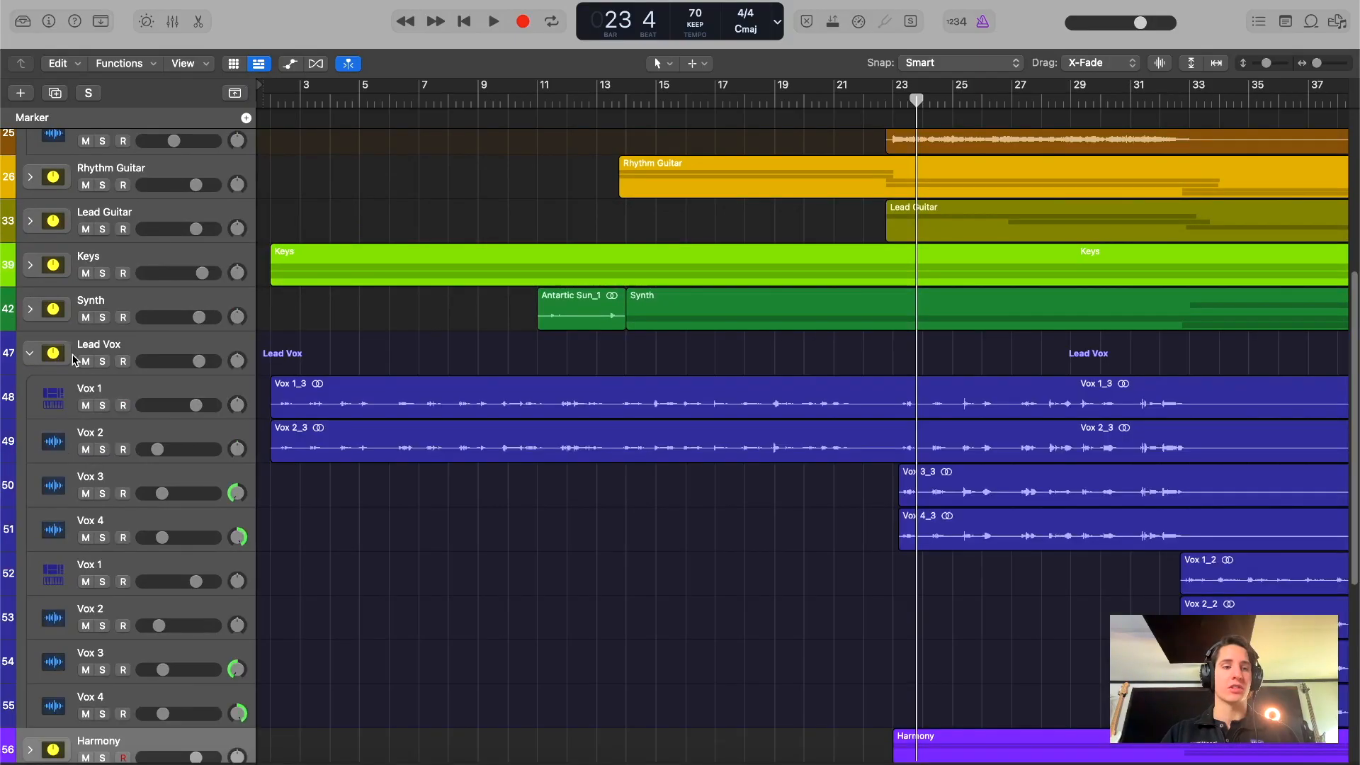
left_click(155, 394)
Insert the Melodyne (ARA) plug-in in the first audio effect slot of the Vox 1 channel.
left_click(170, 20)
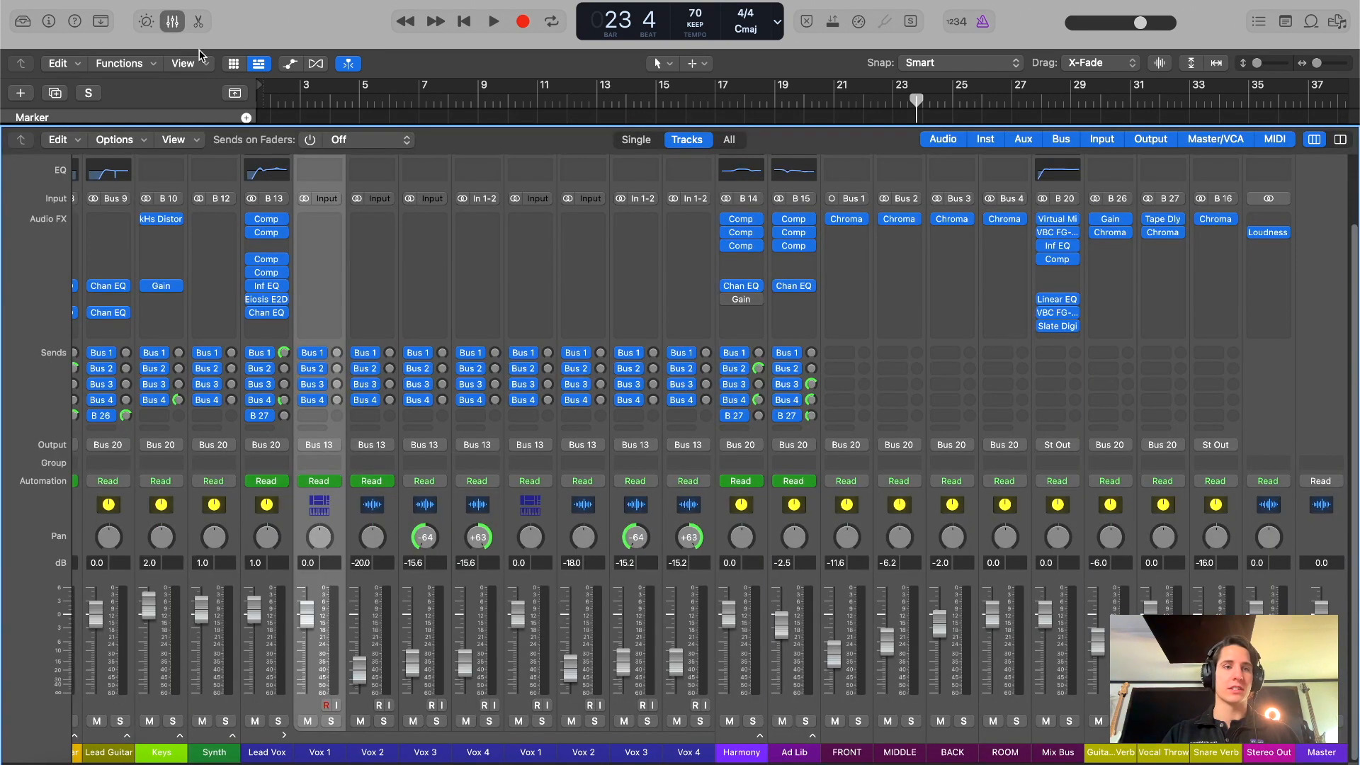
left_click(318, 221)
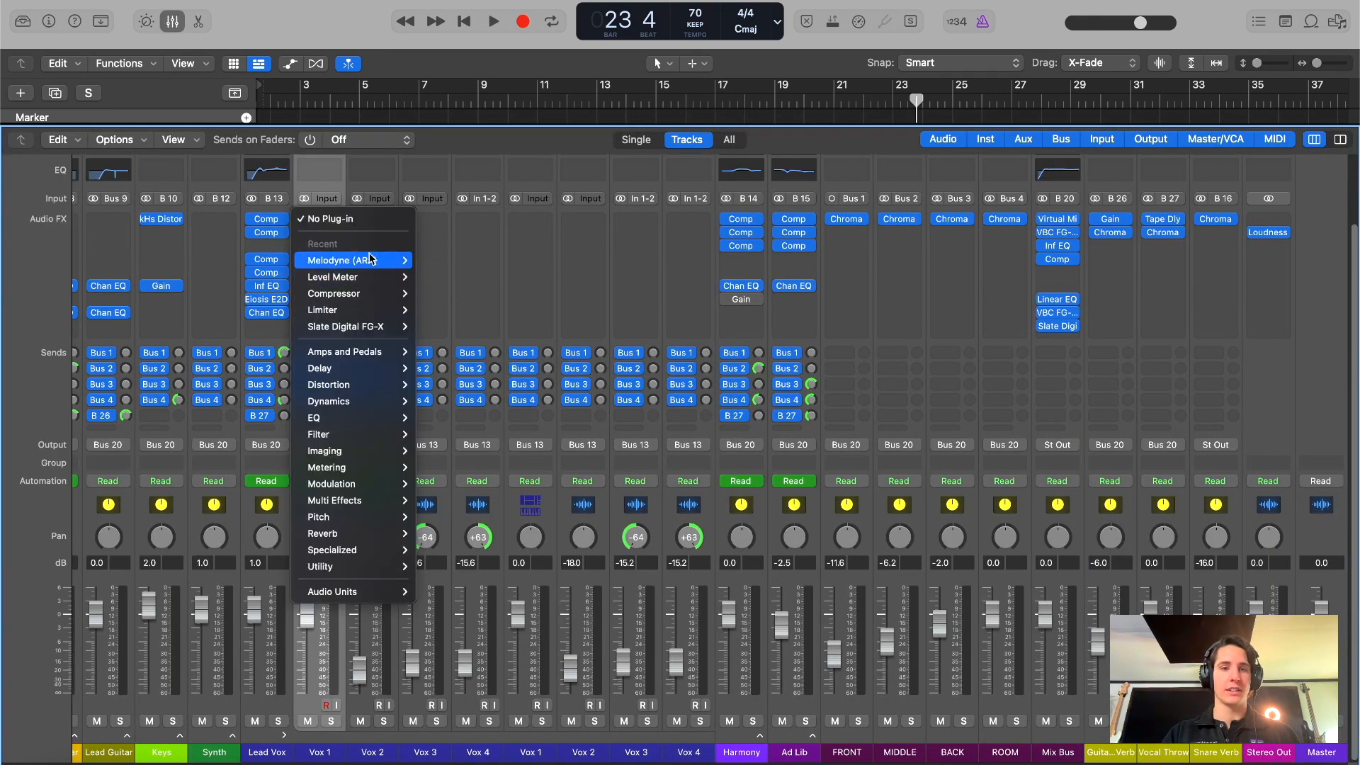
left_click(391, 261)
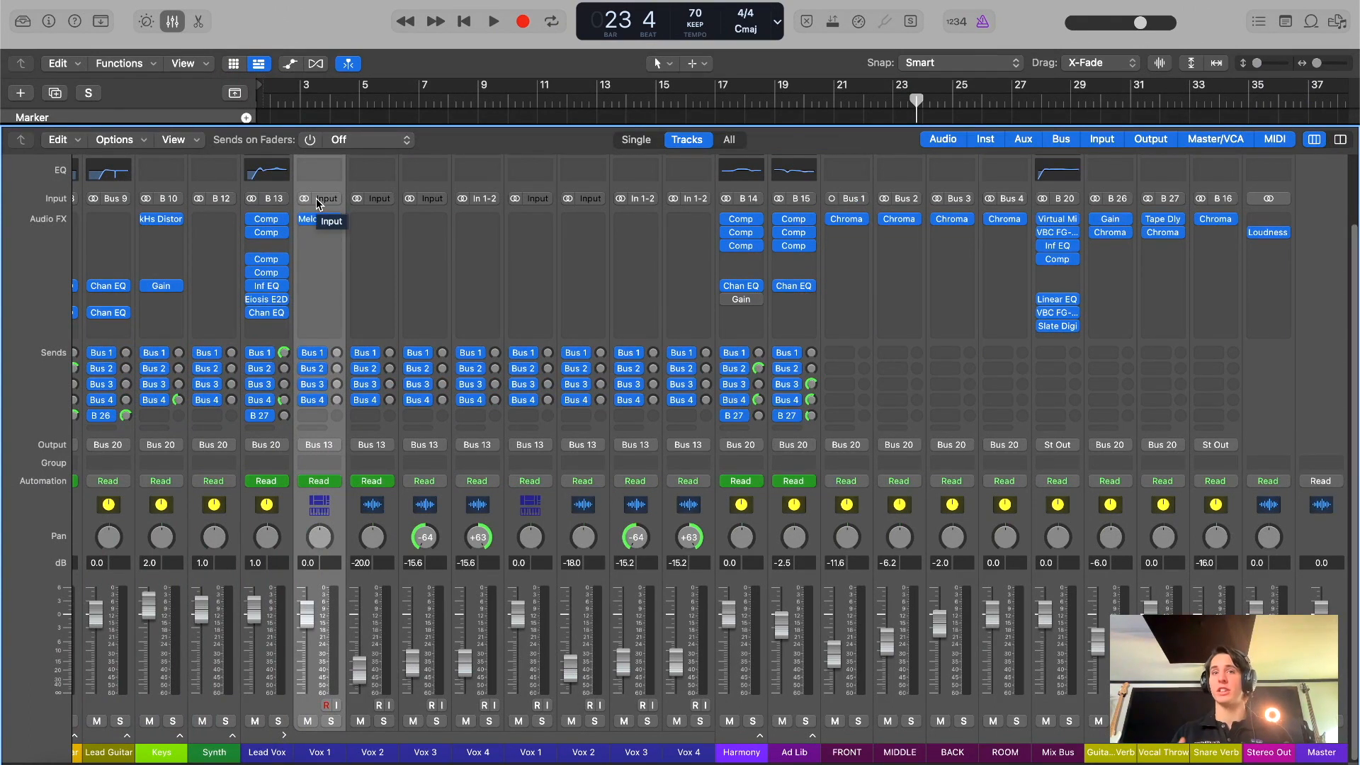
key("x")
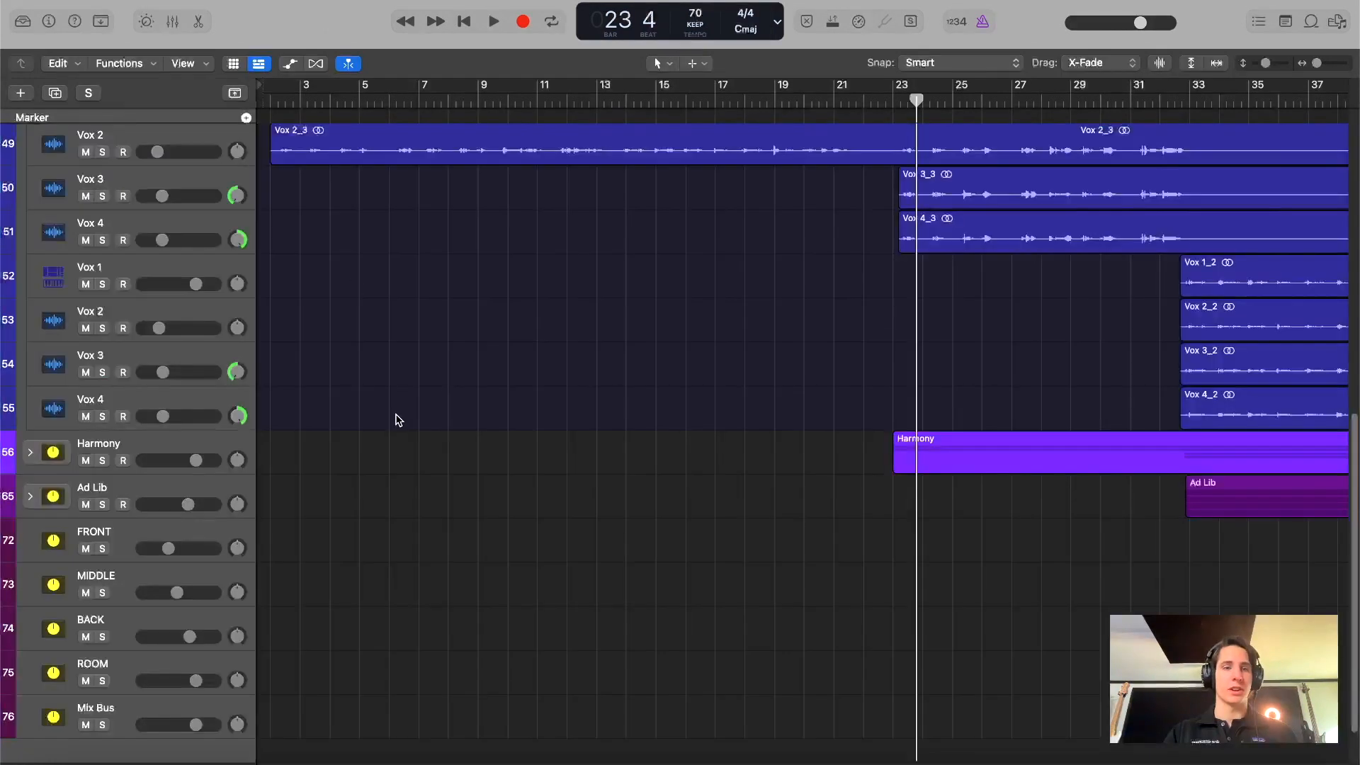
Examine the Bounce commands available for printing the selected Vox 1 track in place.
scroll(135, 287, "up", 5)
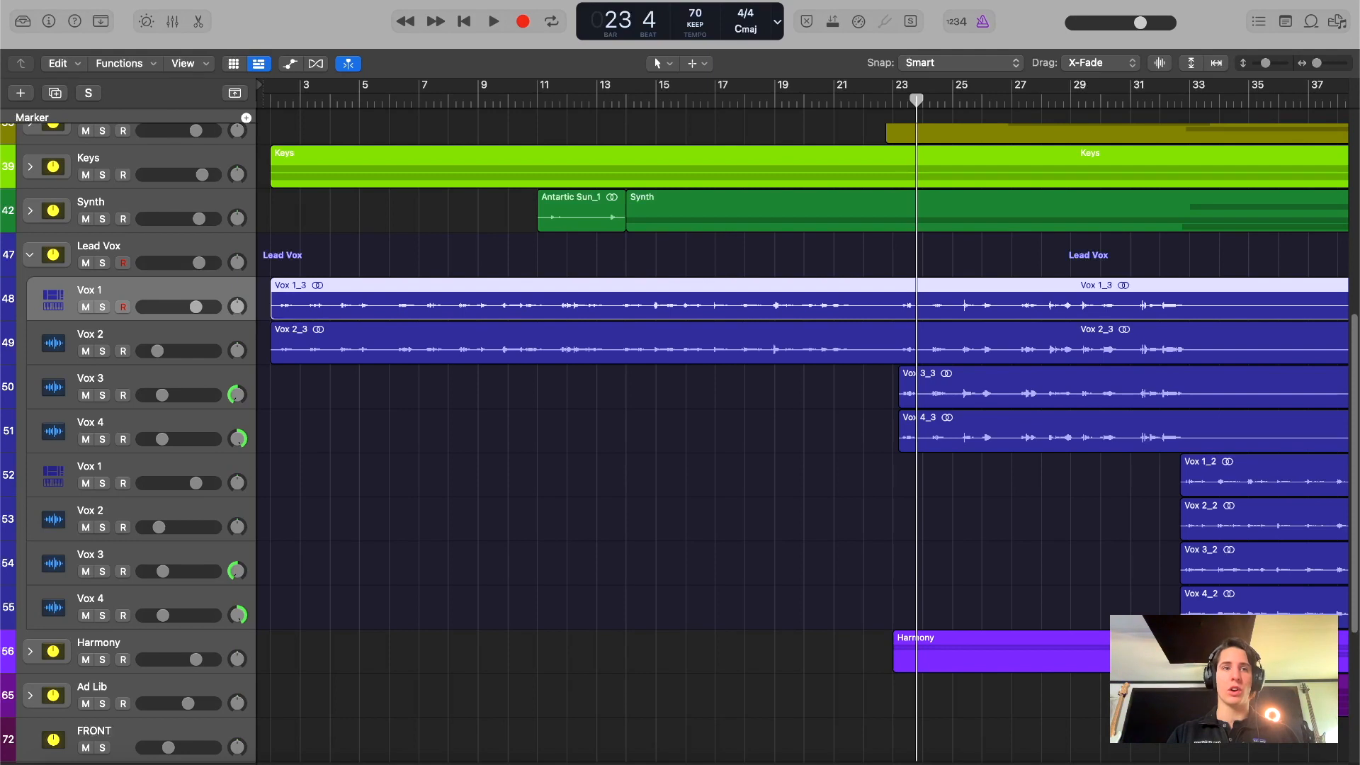
left_click(114, 2)
mouse_move(210, 366)
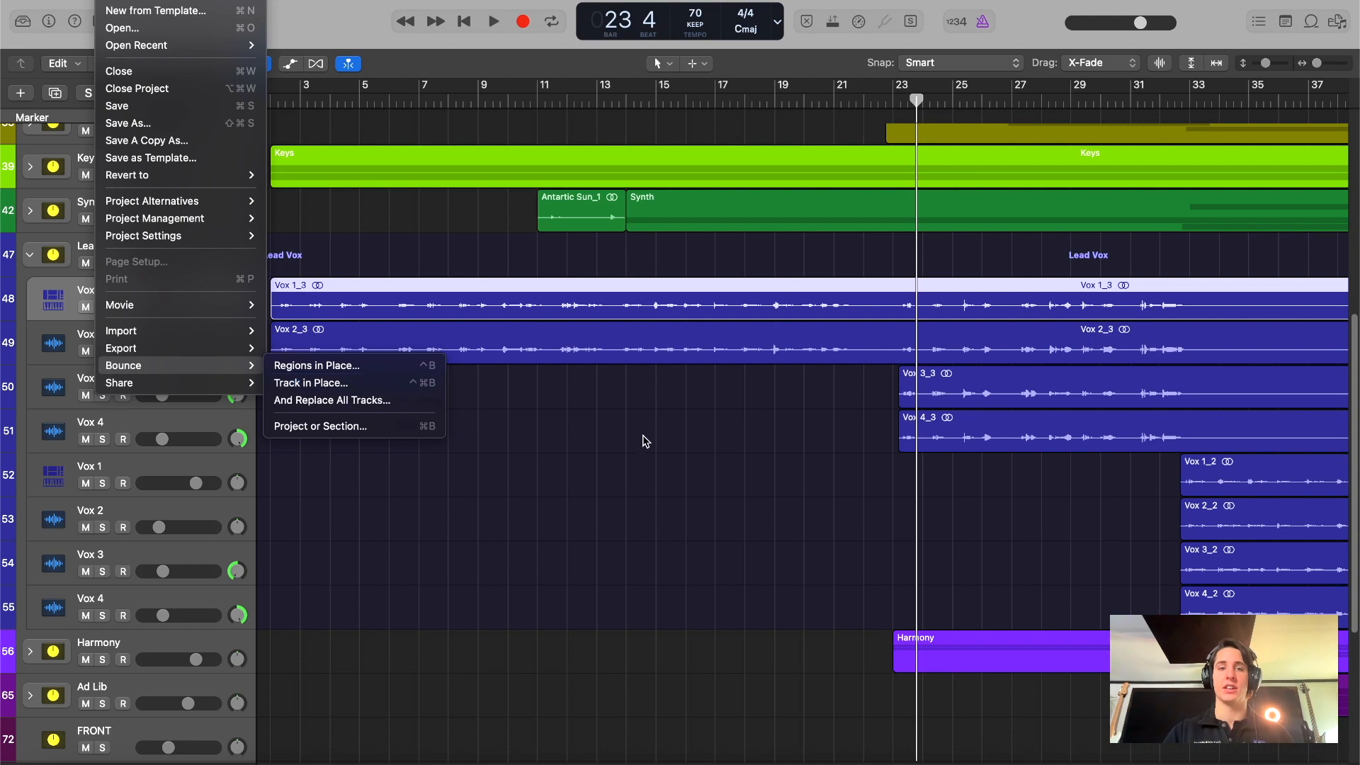
left_click(749, 497)
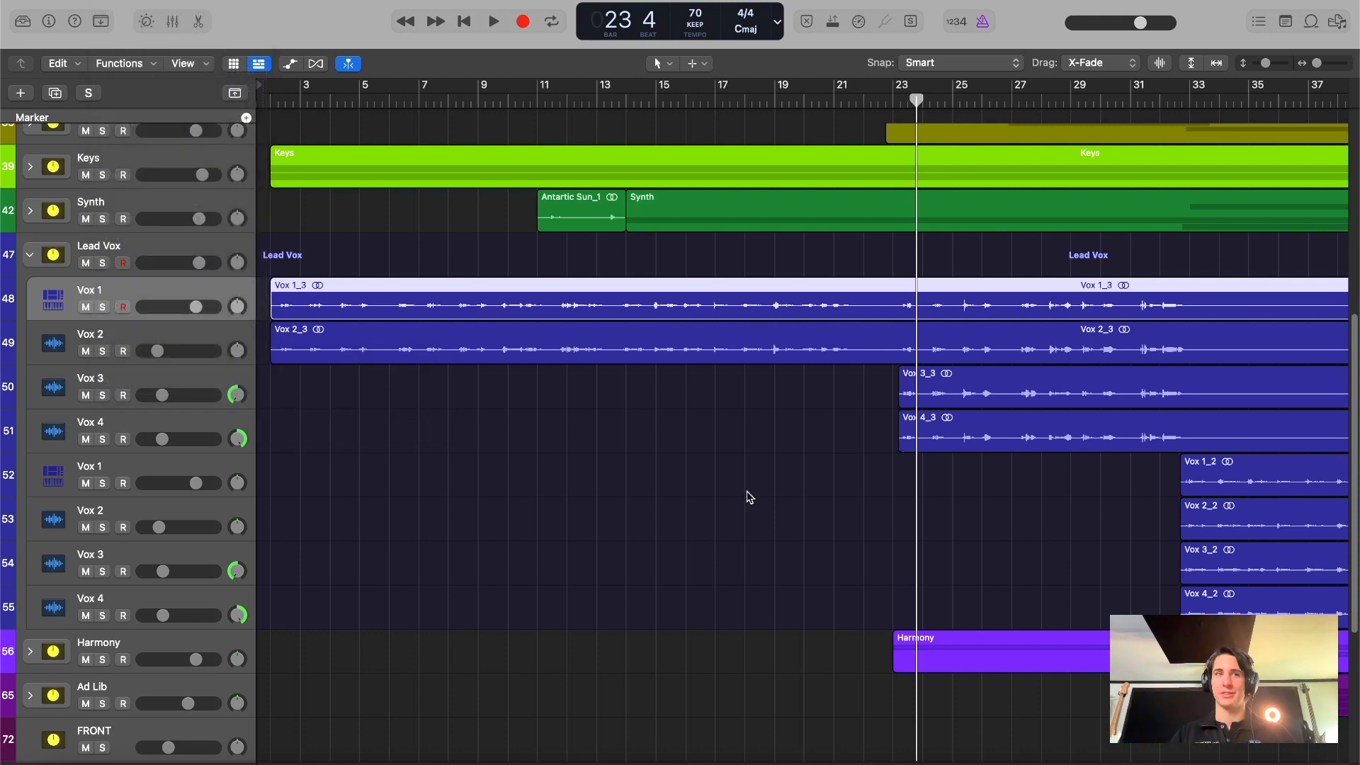
left_click(112, 0)
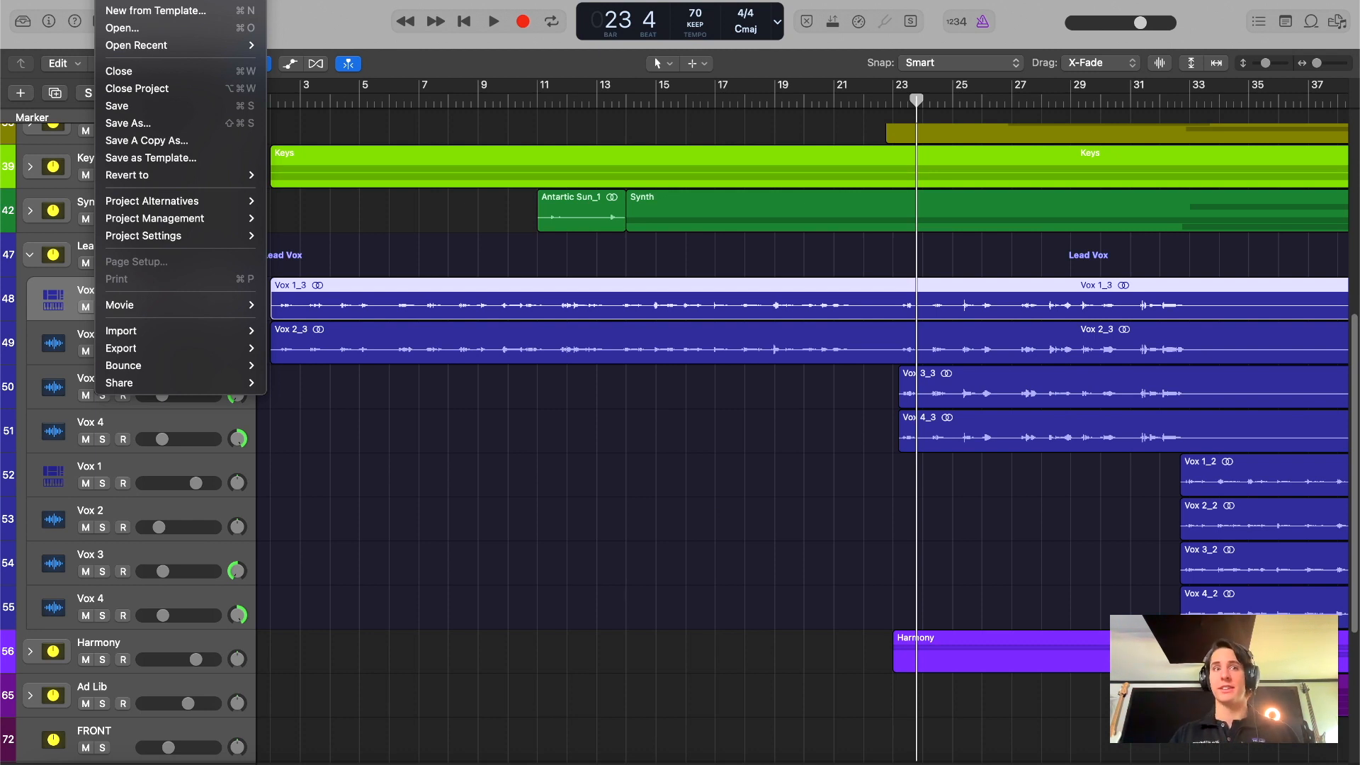
left_click(562, 600)
key("x")
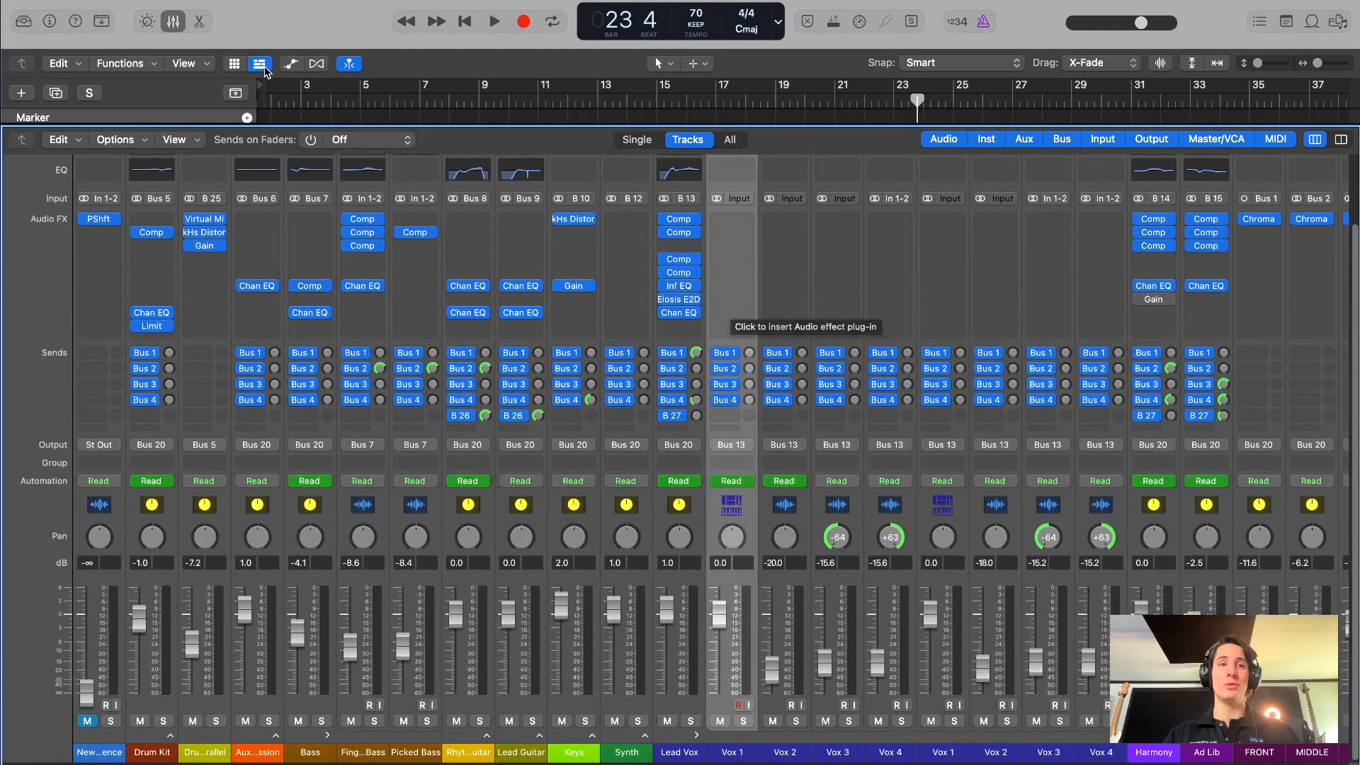
key("x")
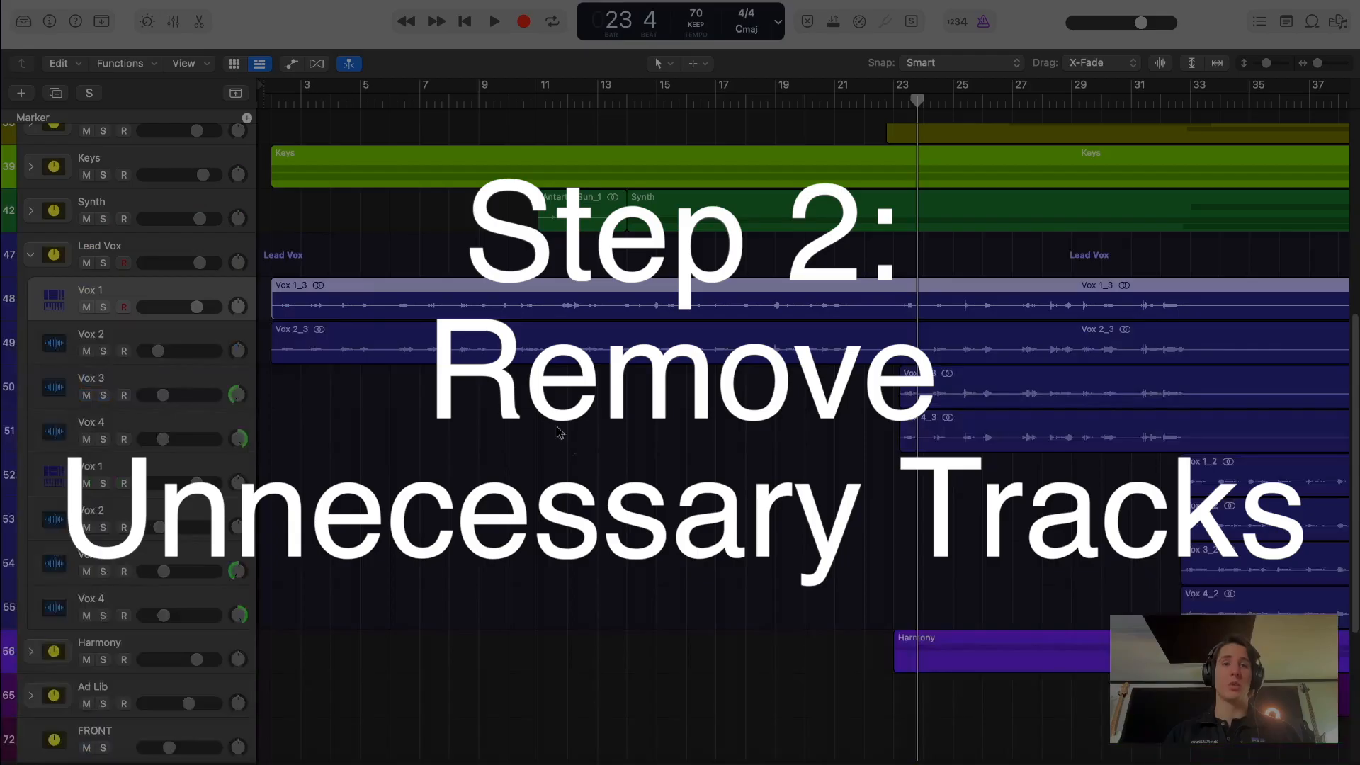
Delete the New Wine Reference region together with its track.
left_click(560, 430)
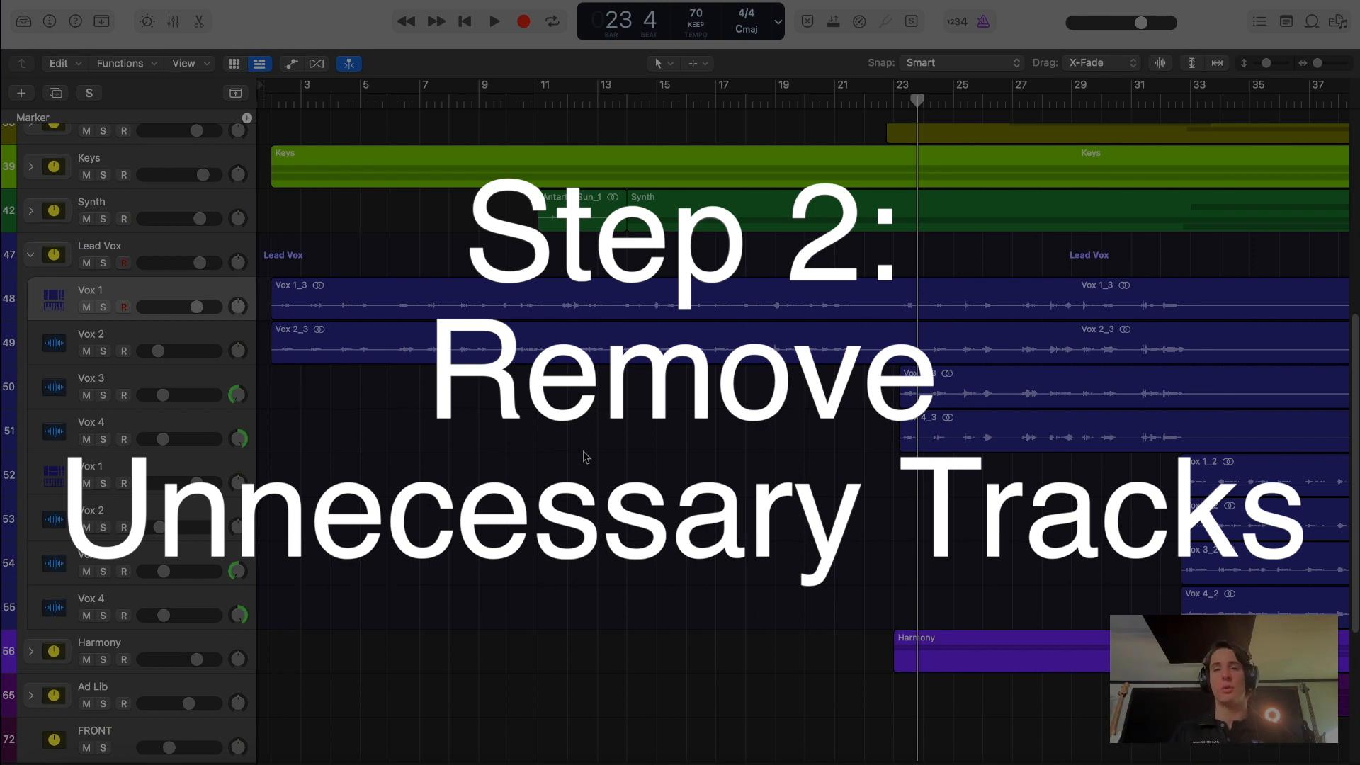
scroll(587, 454, "up", 5)
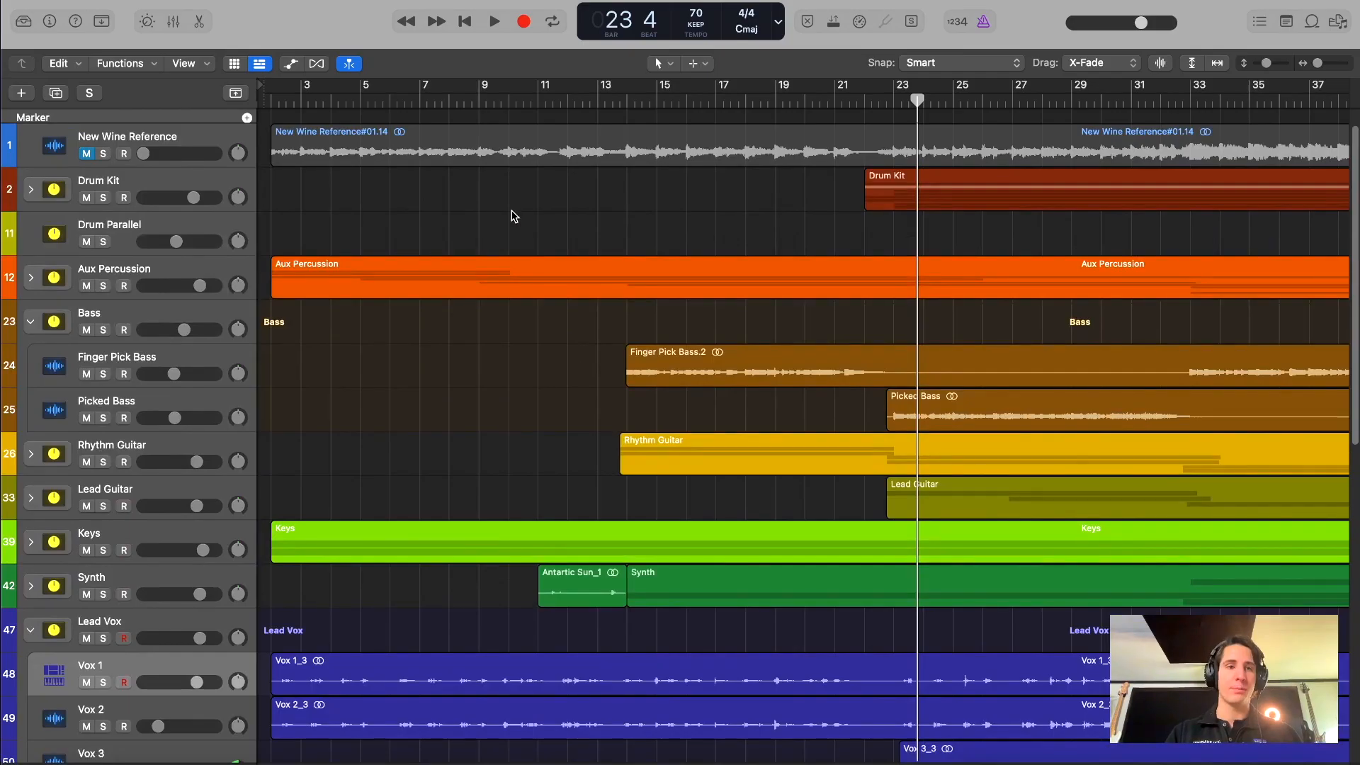
left_click(139, 136)
key("Delete")
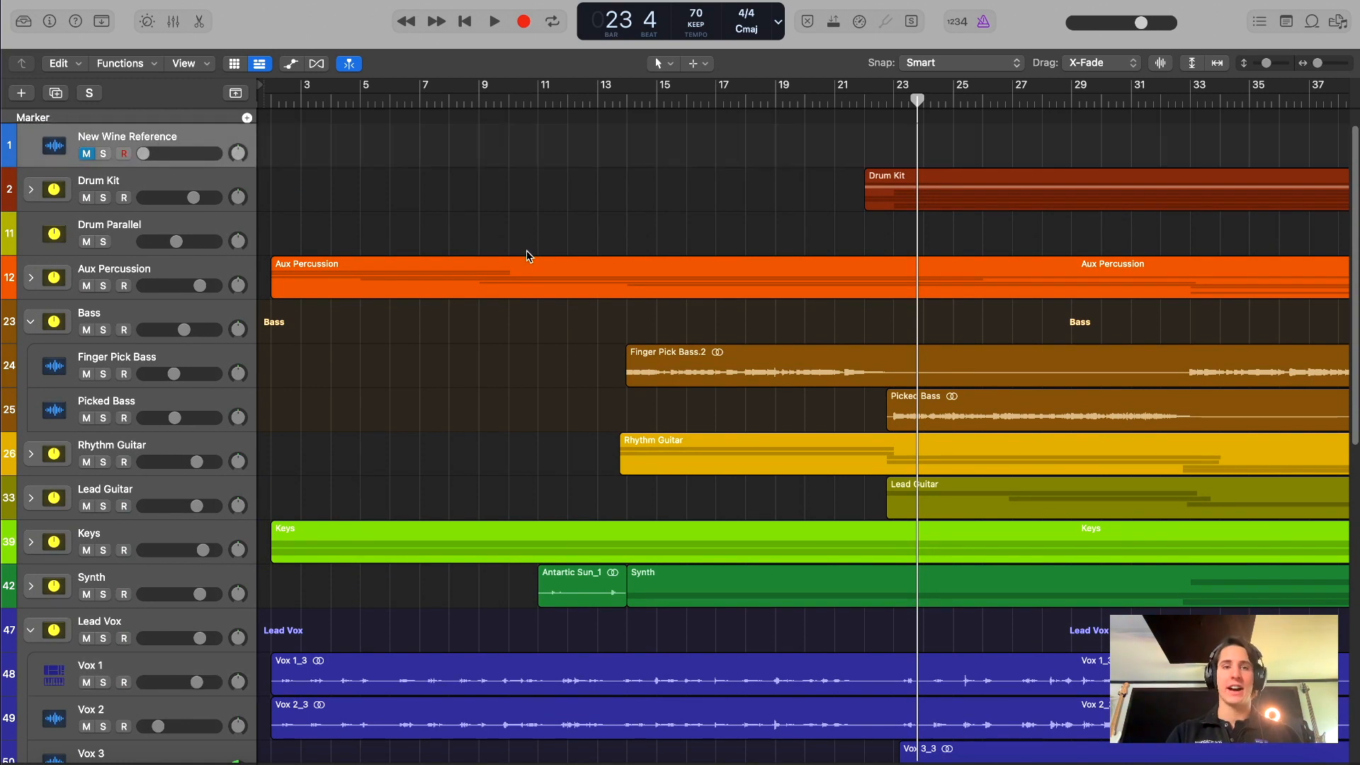
key("super+BackSpace")
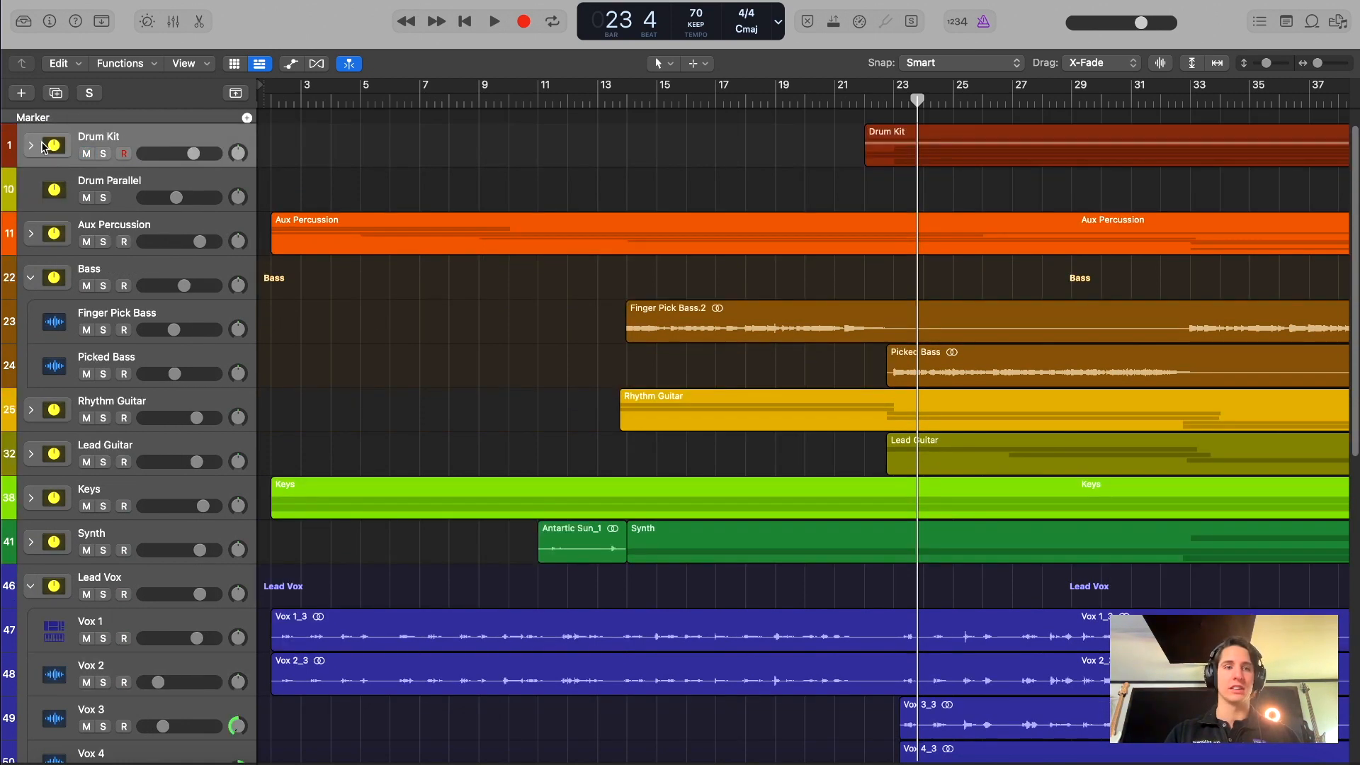
Expand the Drum Kit stack and delete the muted 2_Analog Channel - No EQ track with its region.
left_click(30, 147)
left_click(170, 228)
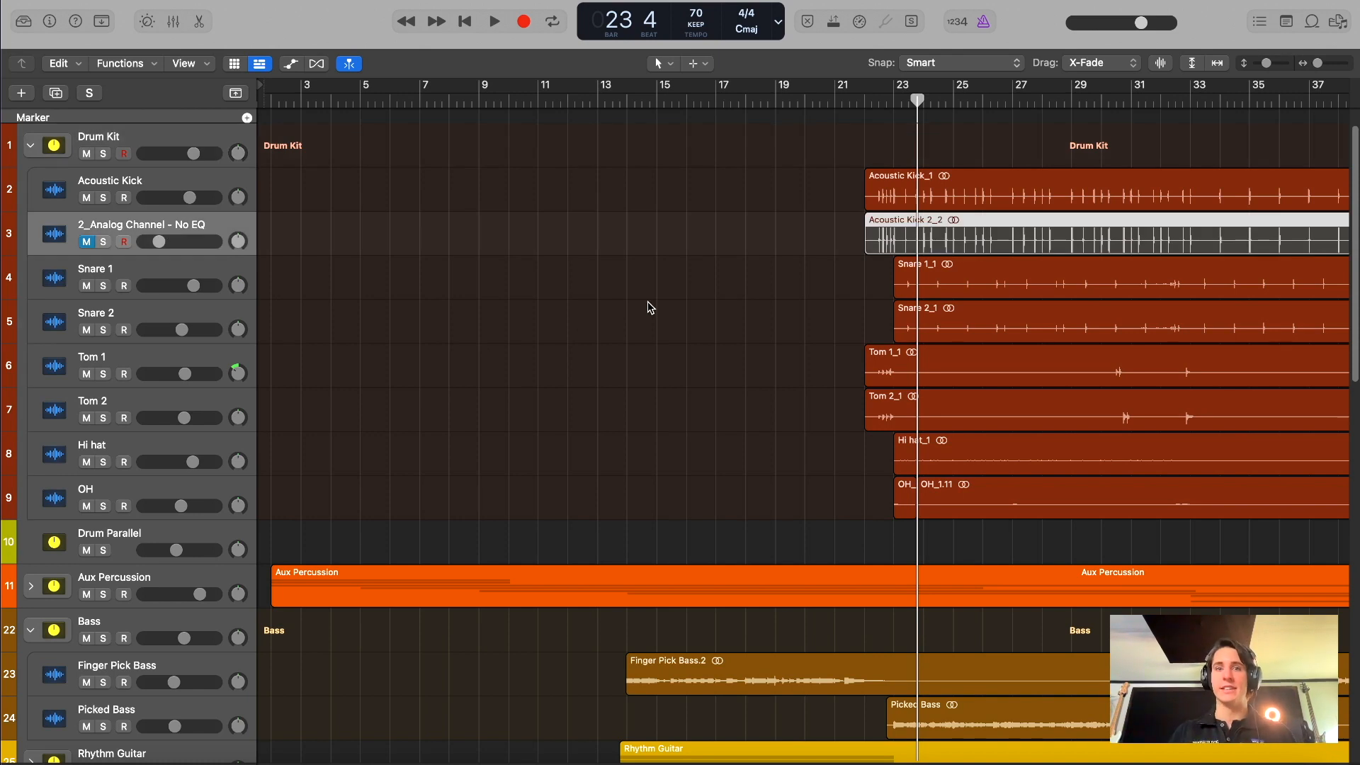
key("Delete")
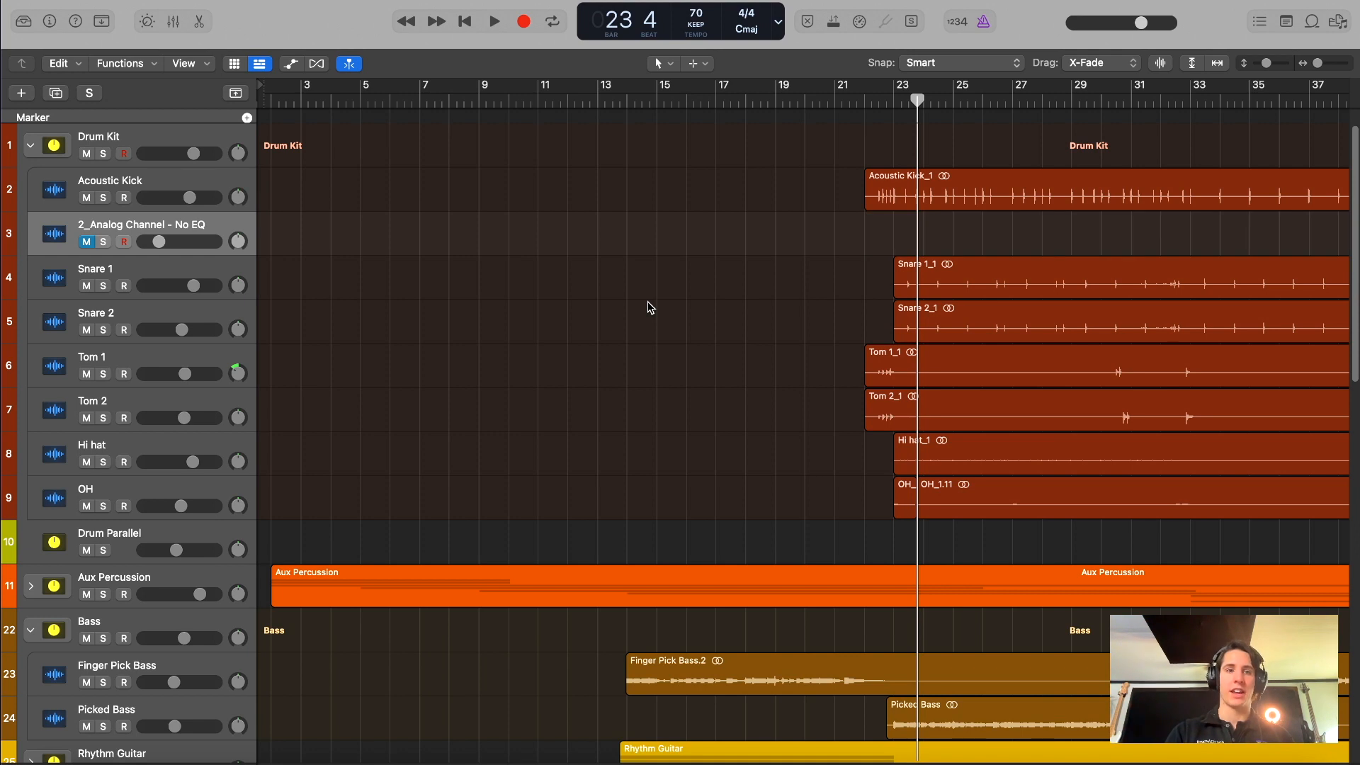
key("super+BackSpace")
left_click(650, 306)
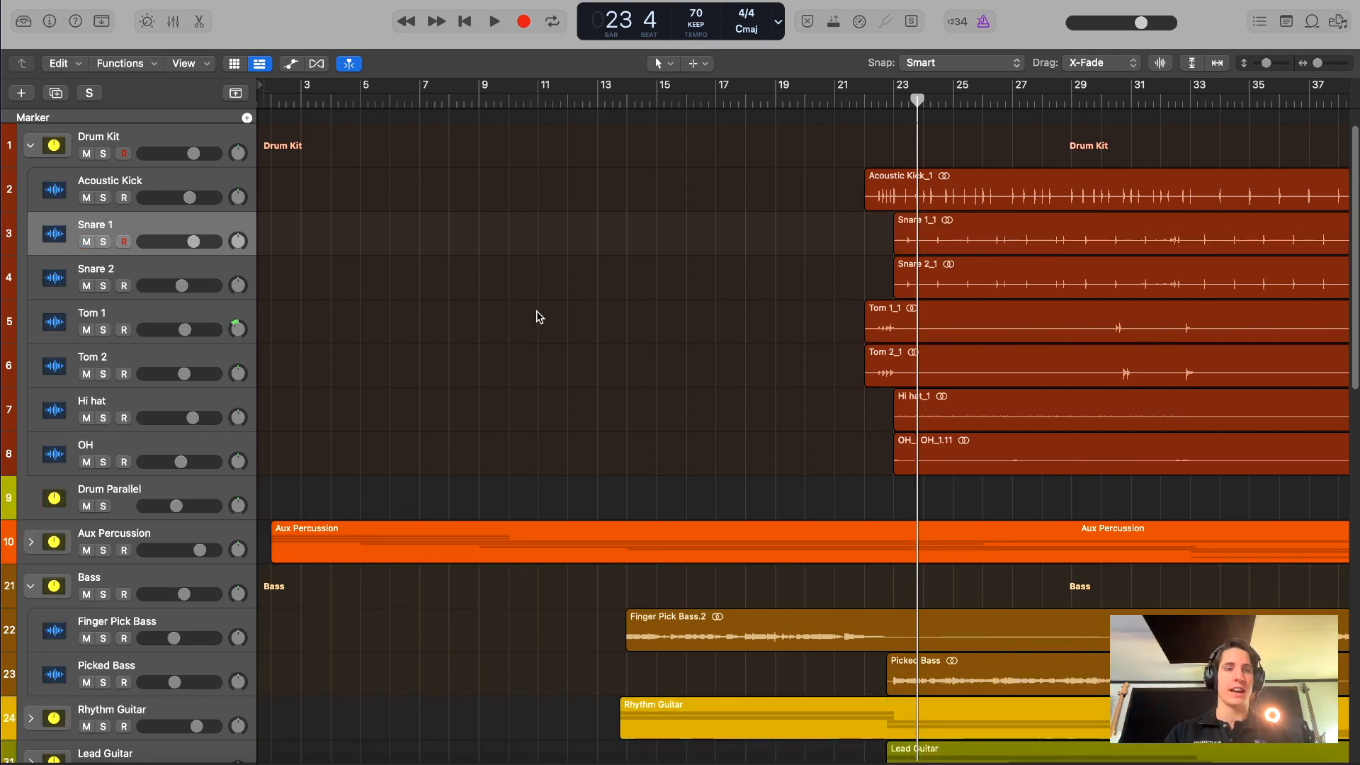
Expand the Aux Percussion, Rhythm Guitar, Lead Guitar, Keys and Synth track stacks.
scroll(257, 423, "down", 3)
left_click(31, 463)
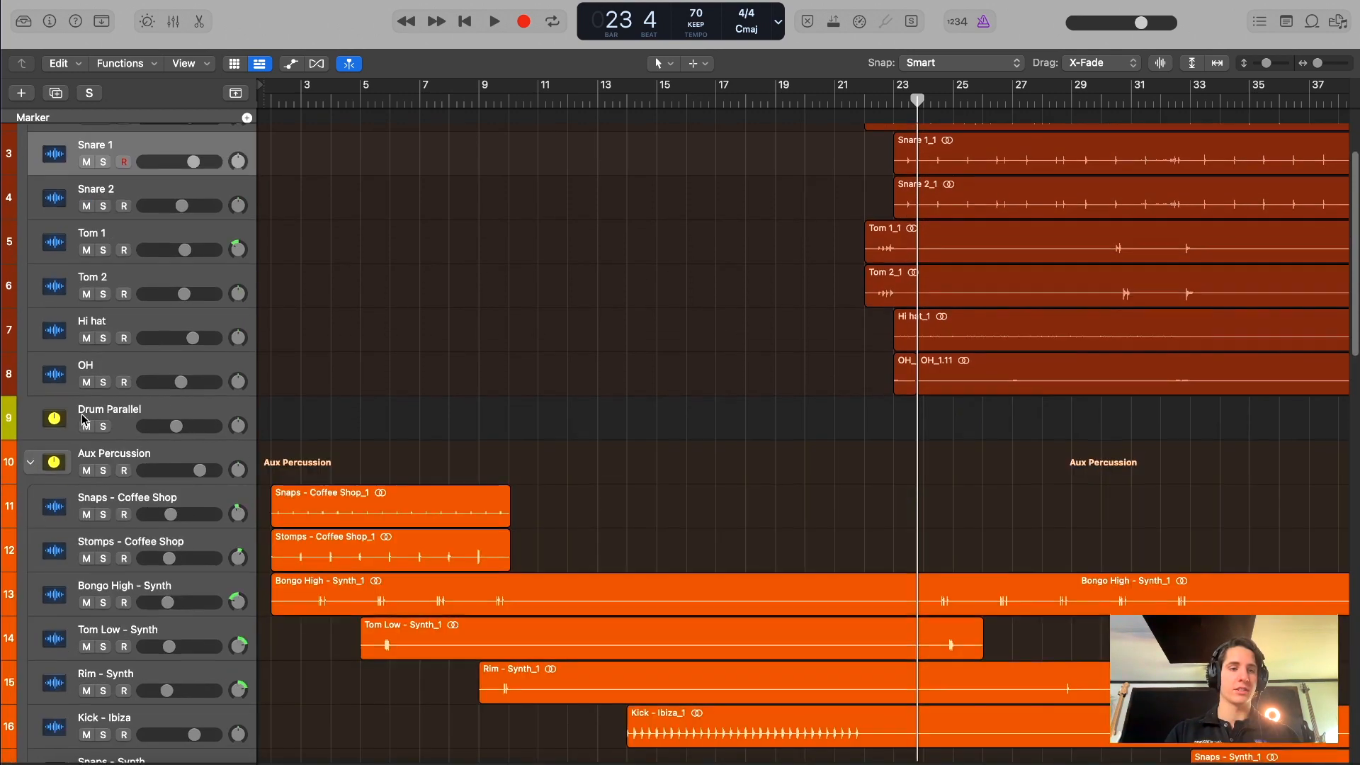
scroll(45, 454, "down", 15)
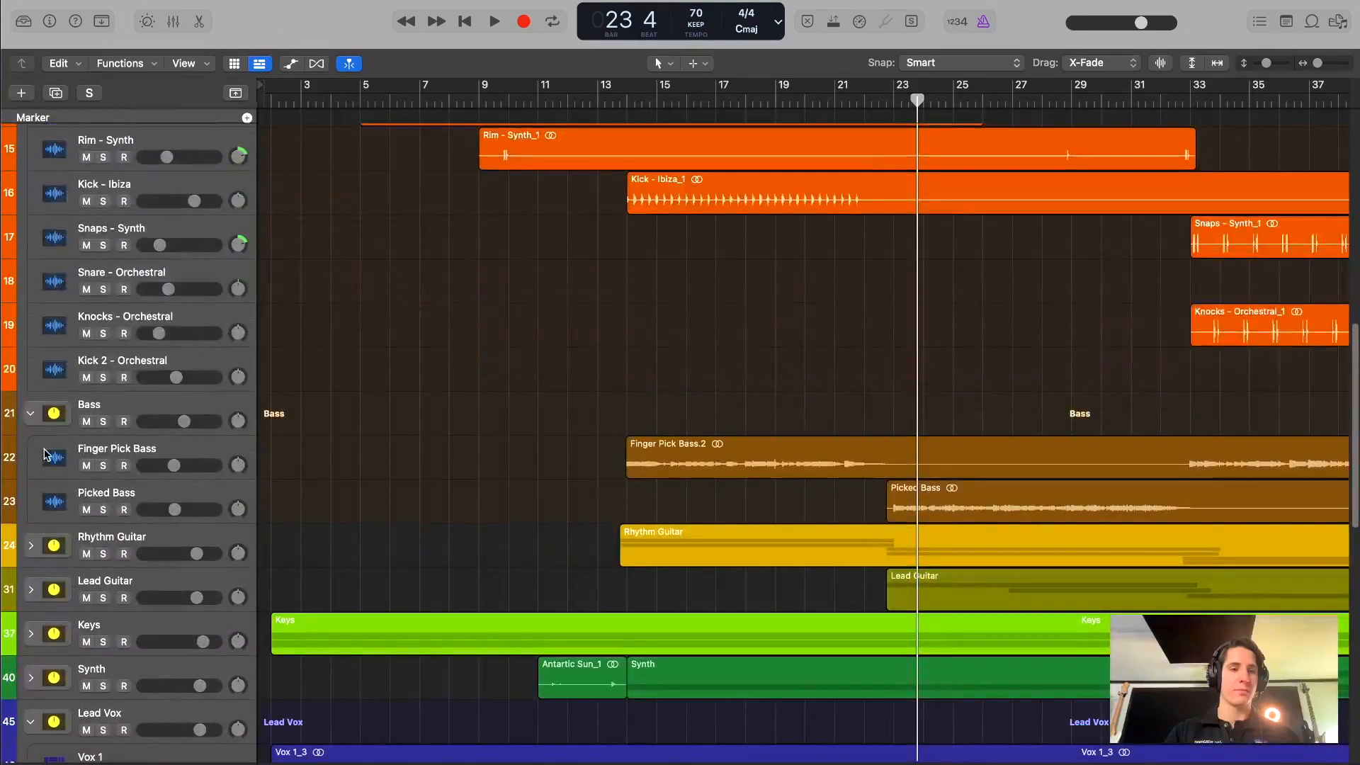
left_click(30, 544)
scroll(74, 513, "down", 15)
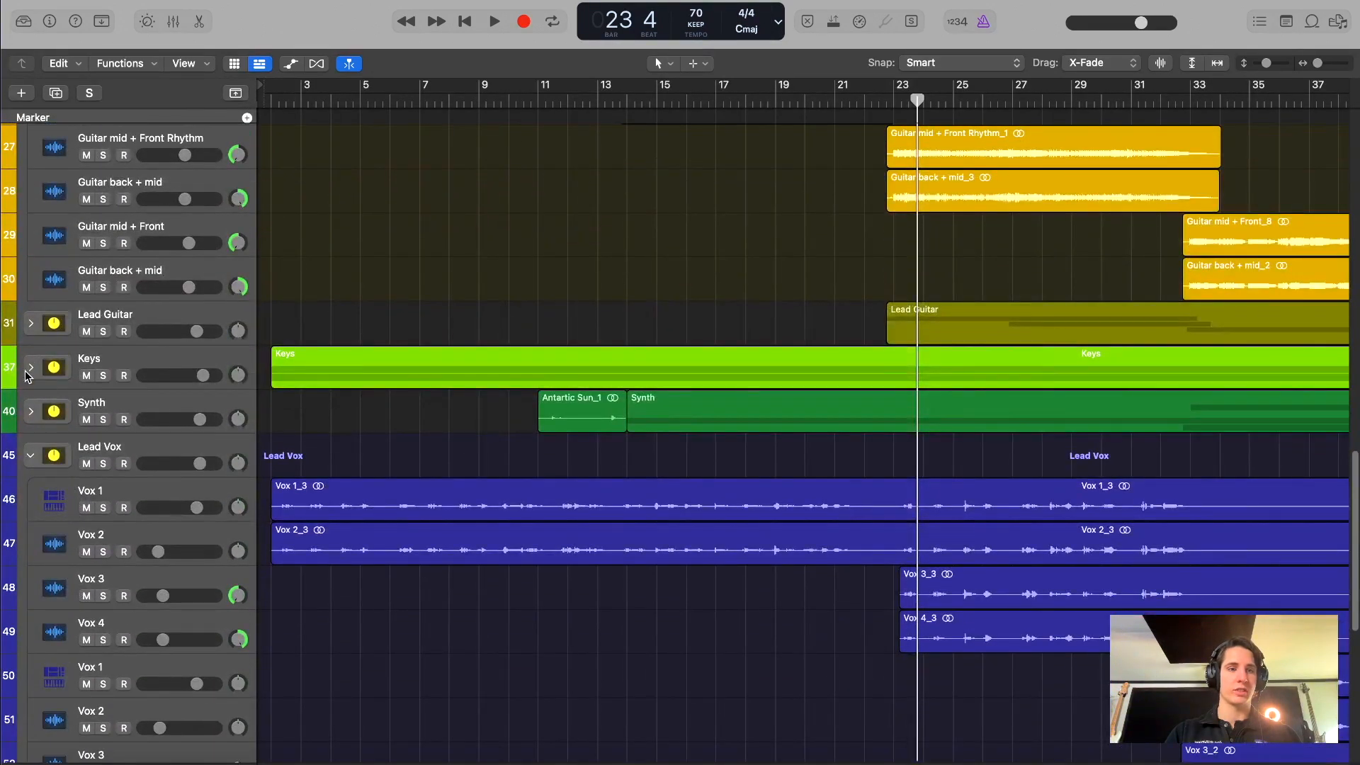
left_click(31, 411)
left_click(31, 368)
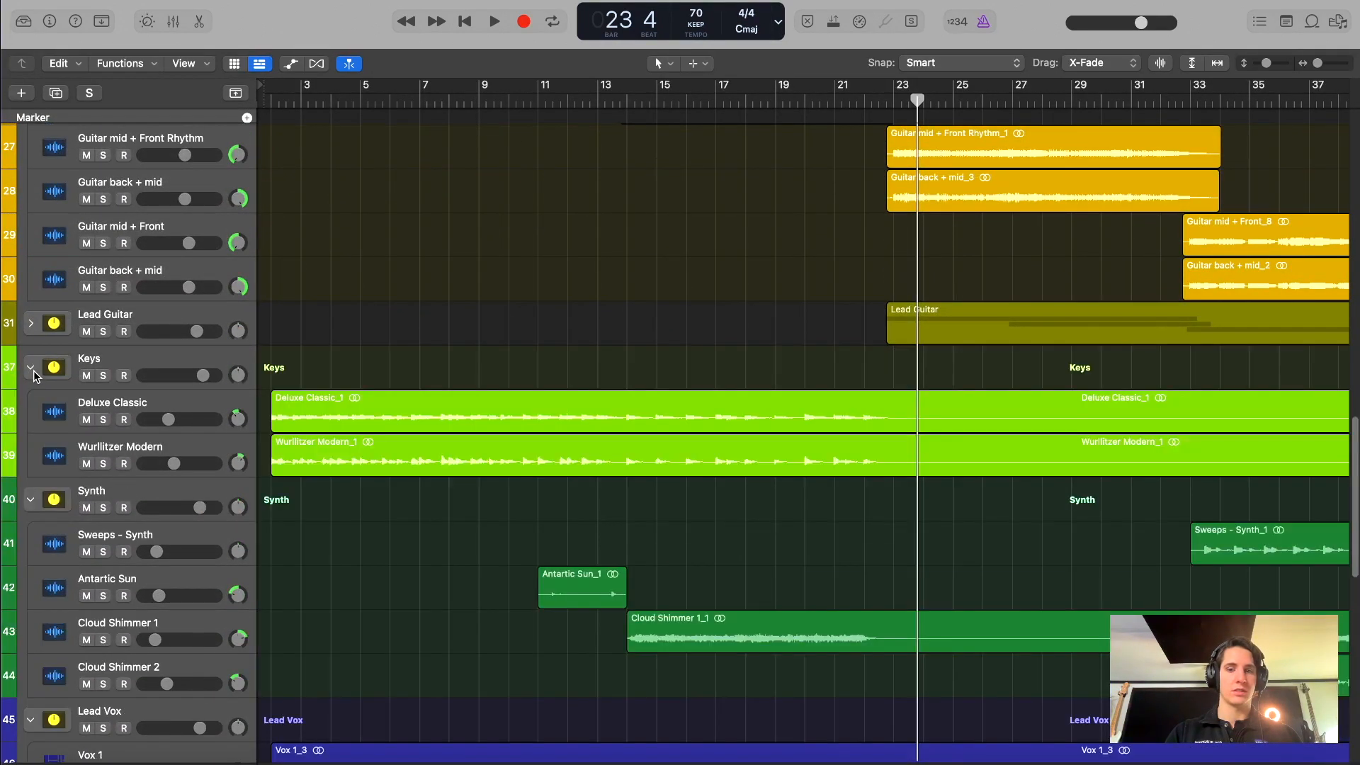
left_click(31, 323)
Expand the Harmony and Ad Lib track stacks and check the subtracks across the whole arrangement.
scroll(453, 436, "down", 3)
key("super+Left")
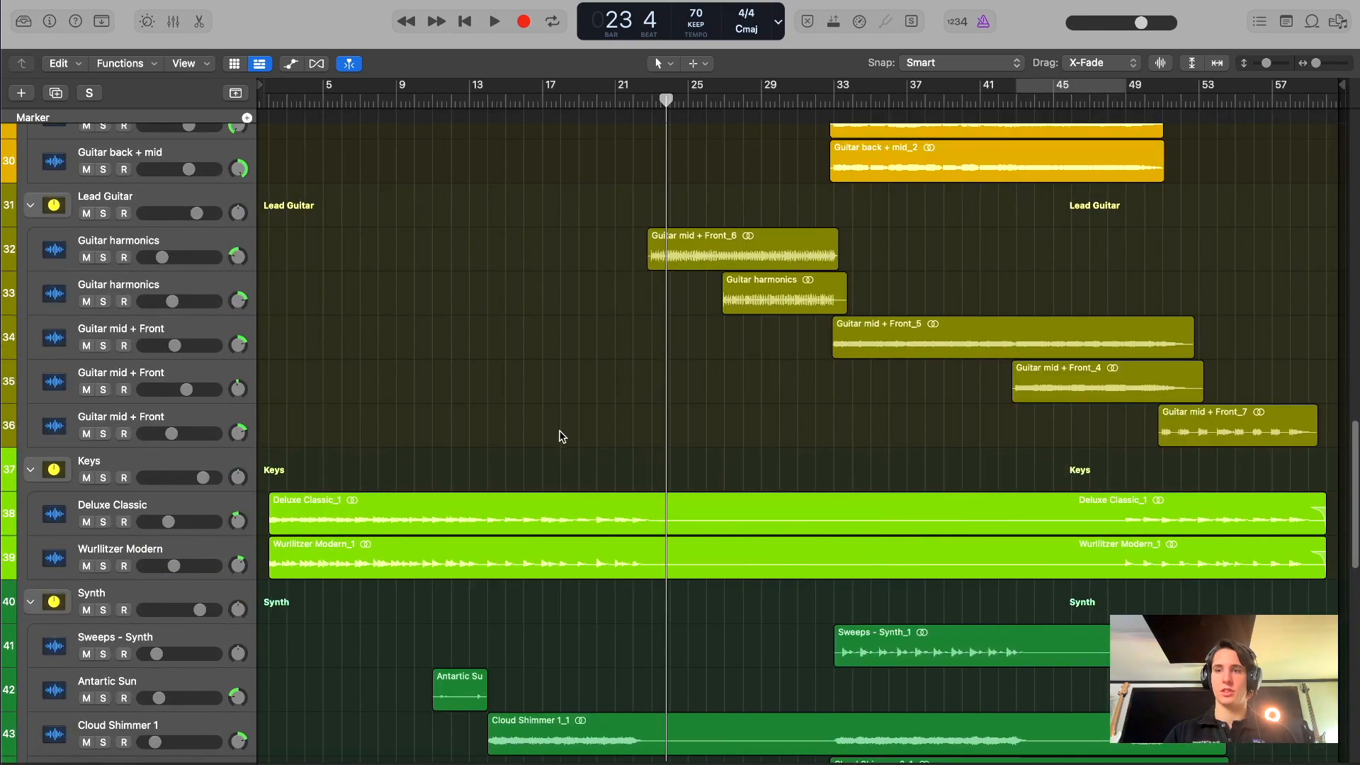
scroll(568, 431, "down", 12)
scroll(580, 423, "up", 8)
scroll(601, 433, "down", 8)
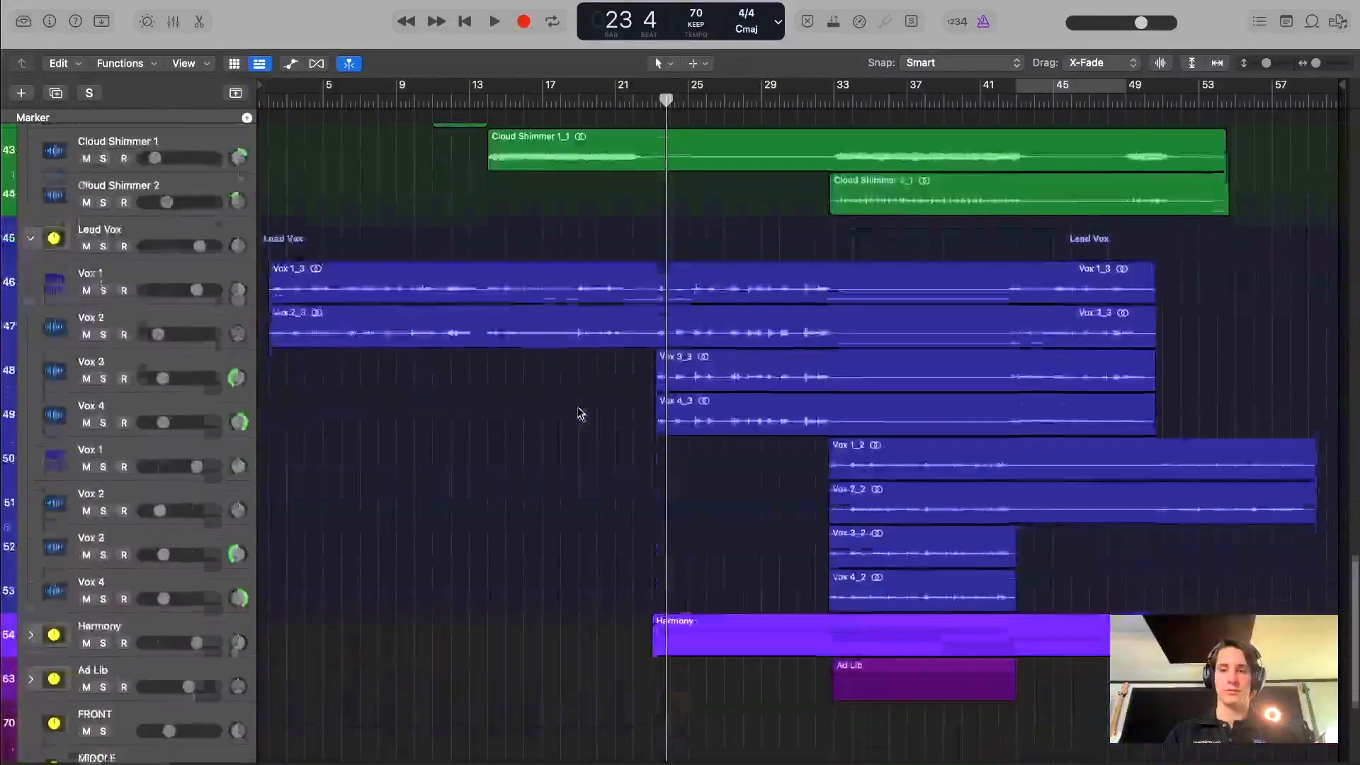
left_click(30, 397)
scroll(64, 425, "down", 6)
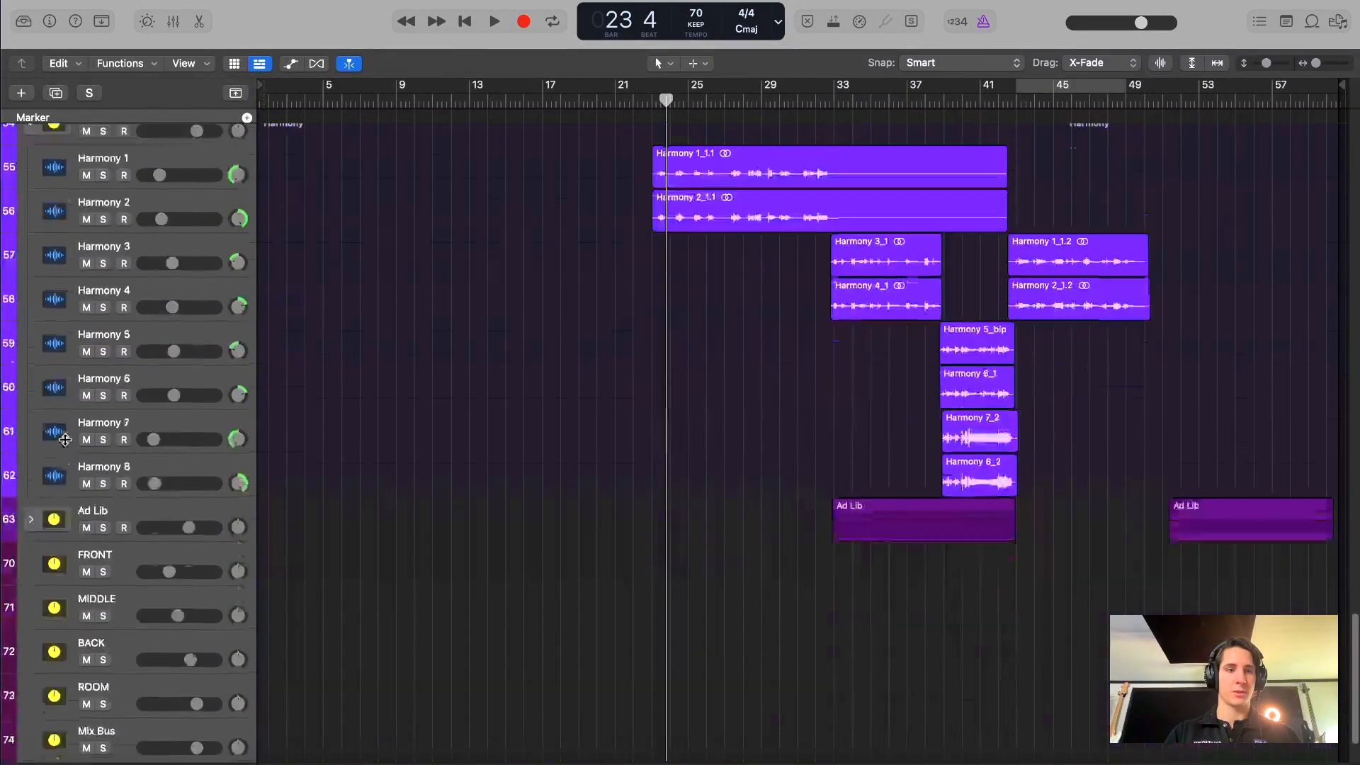
left_click(31, 440)
scroll(453, 440, "up", 15)
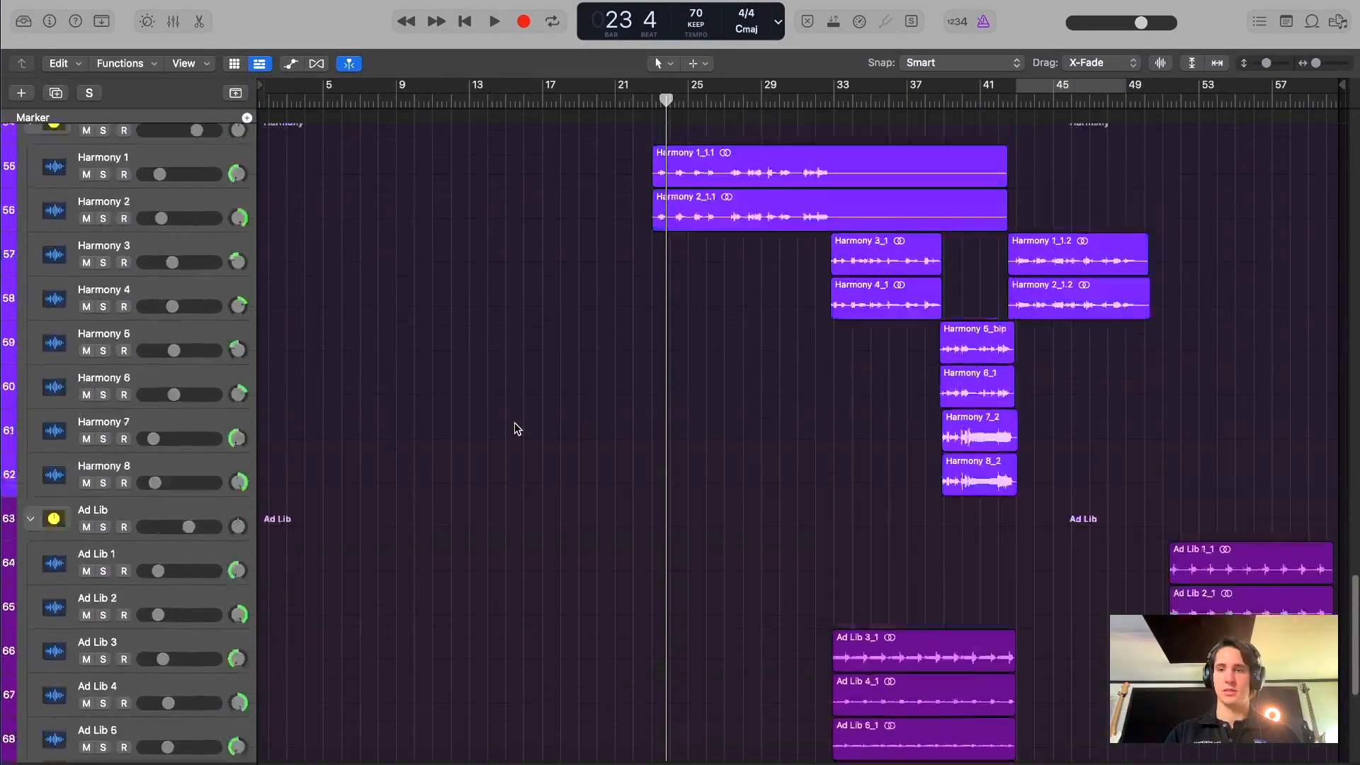
scroll(517, 421, "up", 15)
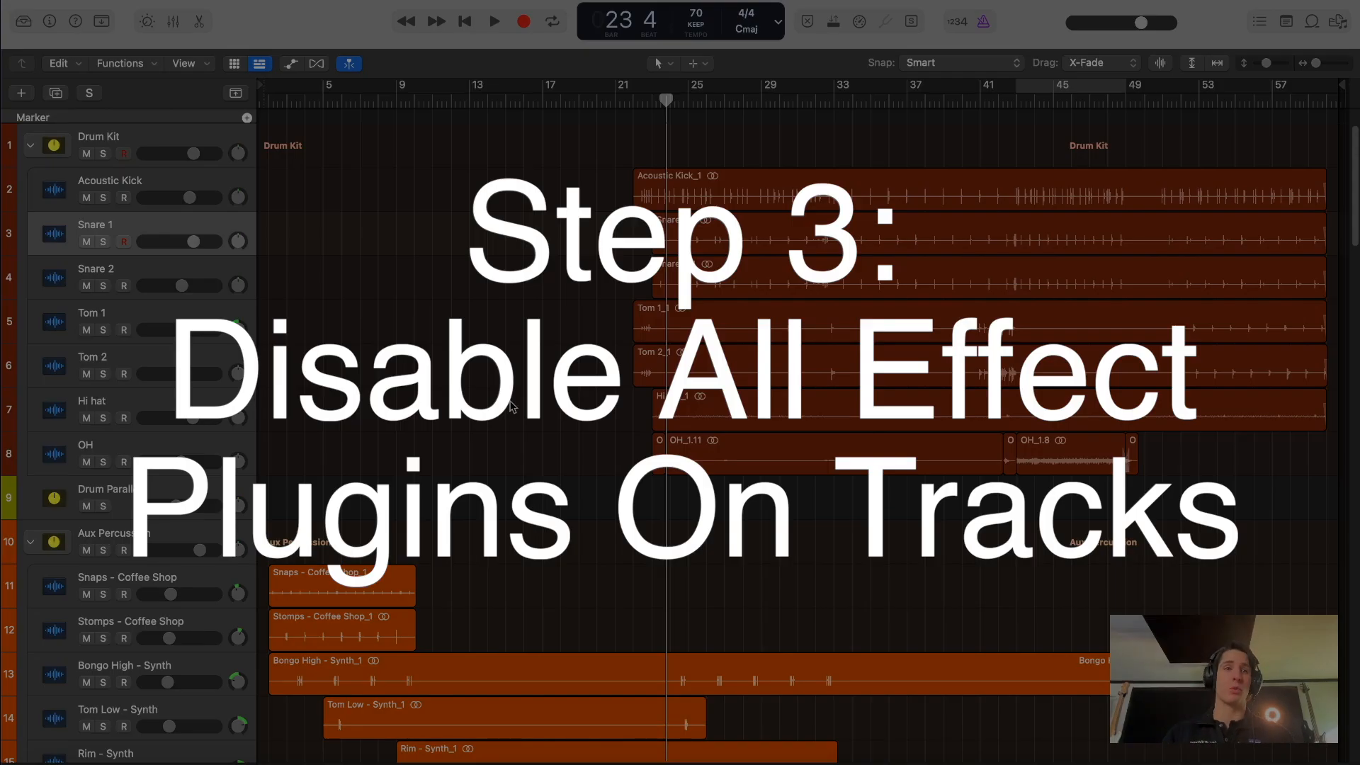
Bypass every audio effect plug-in on the Mix Bus channel in the mixer.
left_click(173, 21)
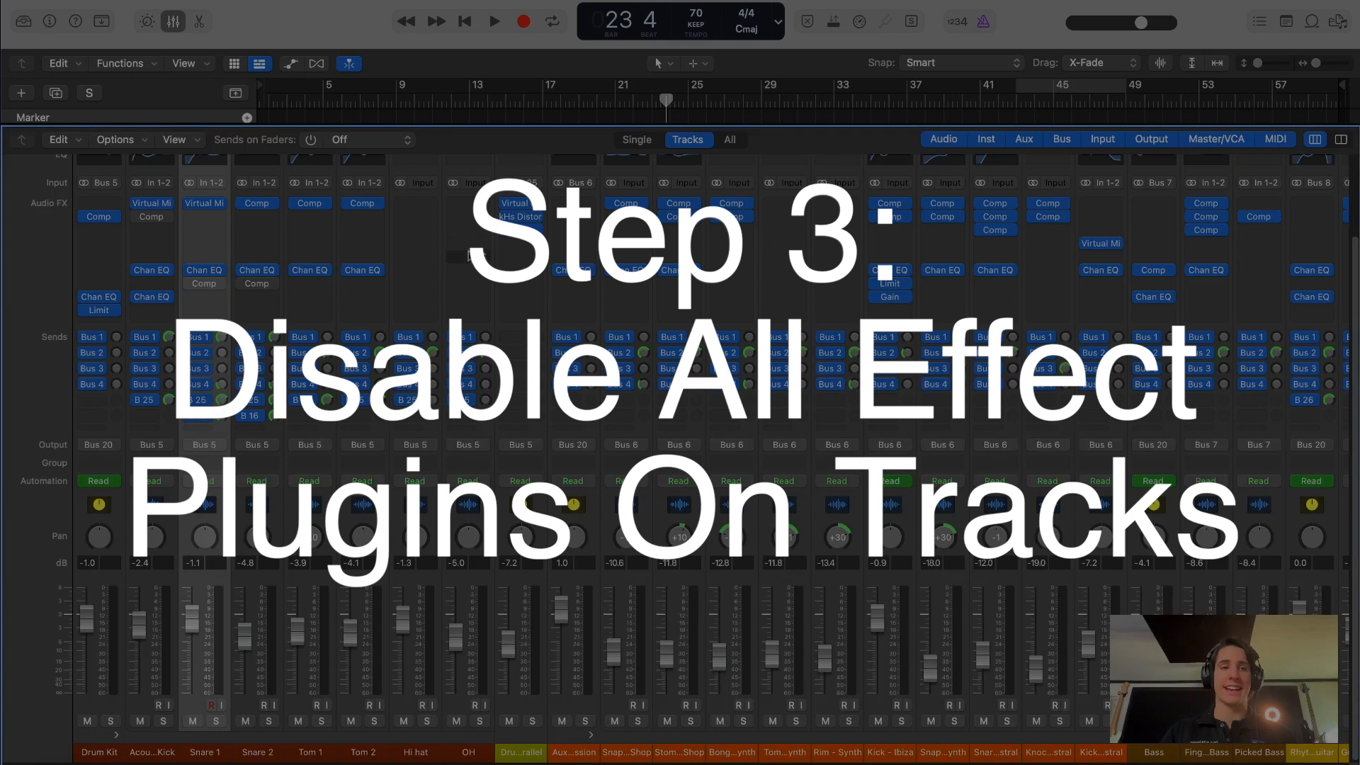
scroll(468, 255, "up", 3)
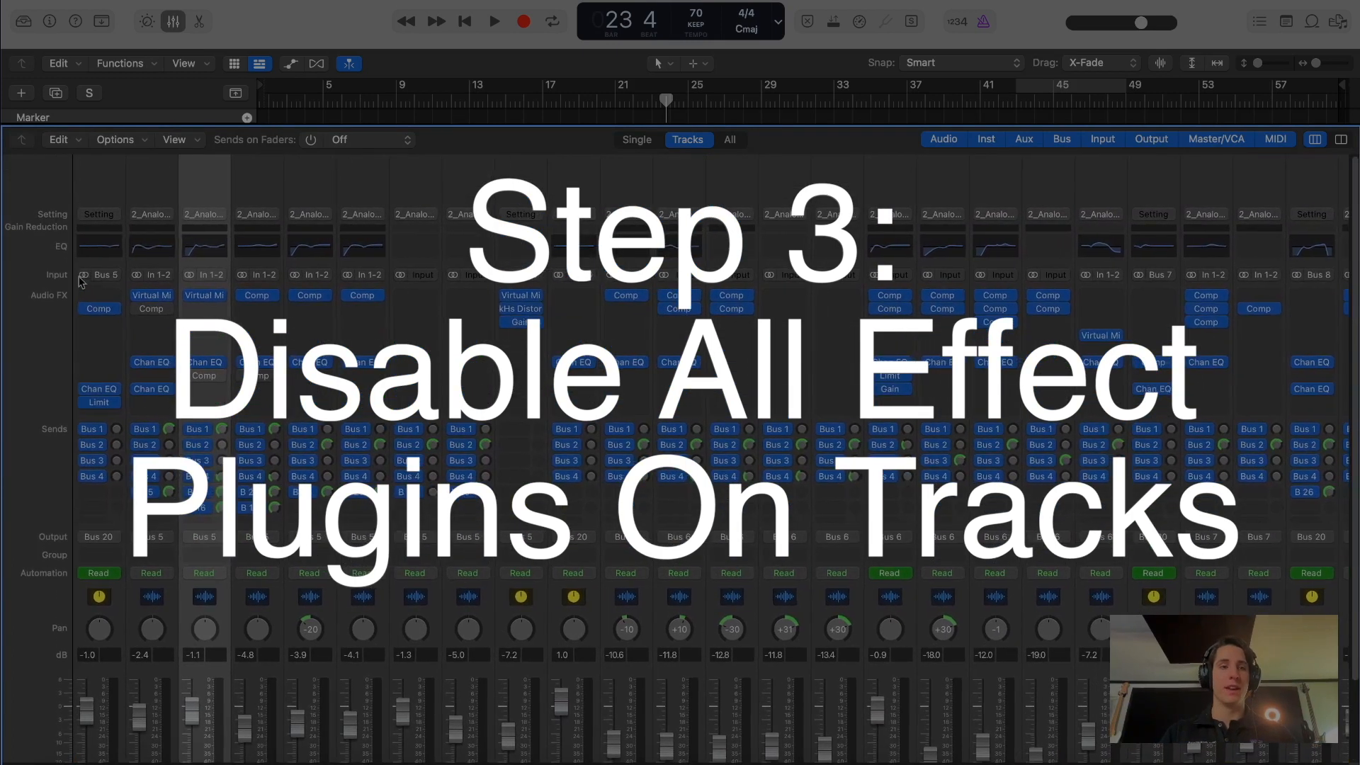
scroll(325, 234, "right", 20)
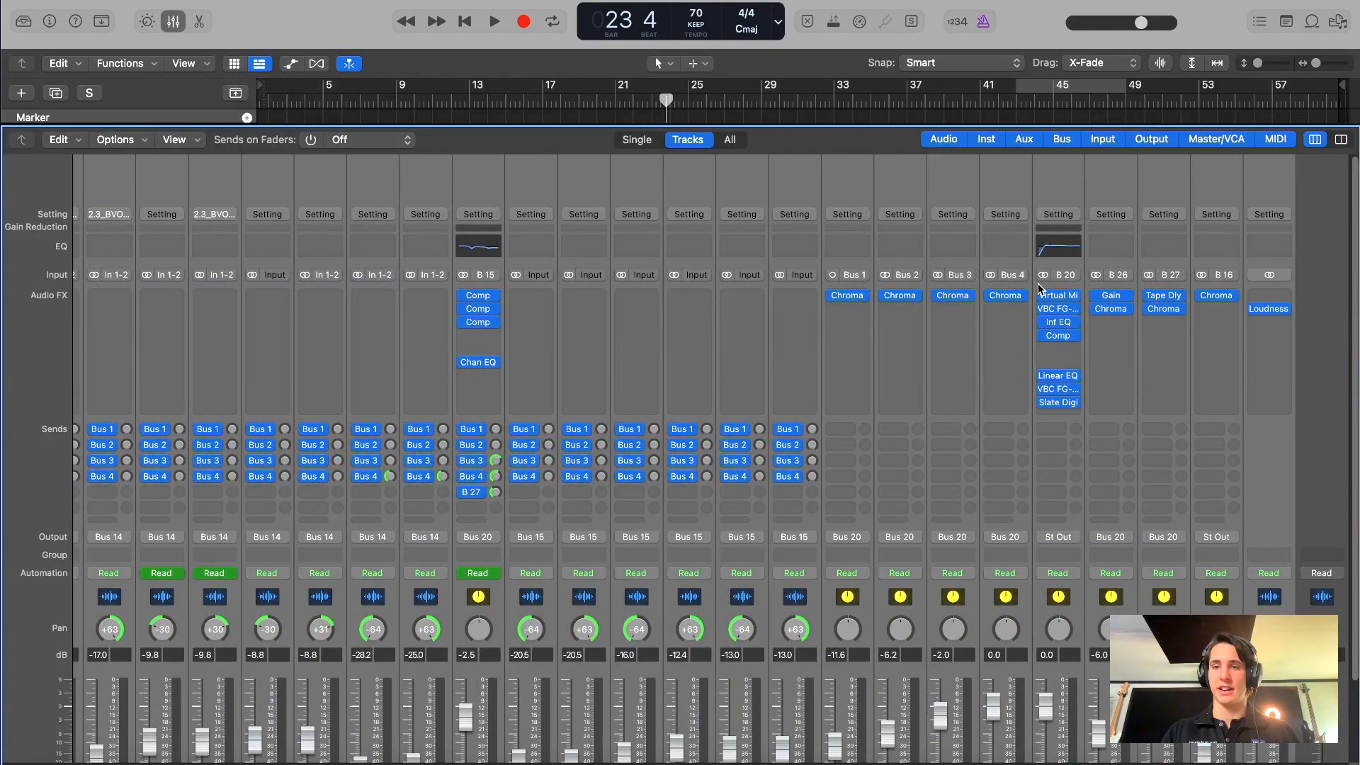
left_click_drag(1042, 296, 1045, 405)
Bypass the audio effect plug-ins on the other mixer channels, including Ad Lib, Harmony, Lead Vox, Synth and Keys.
scroll(673, 342, "left", 3)
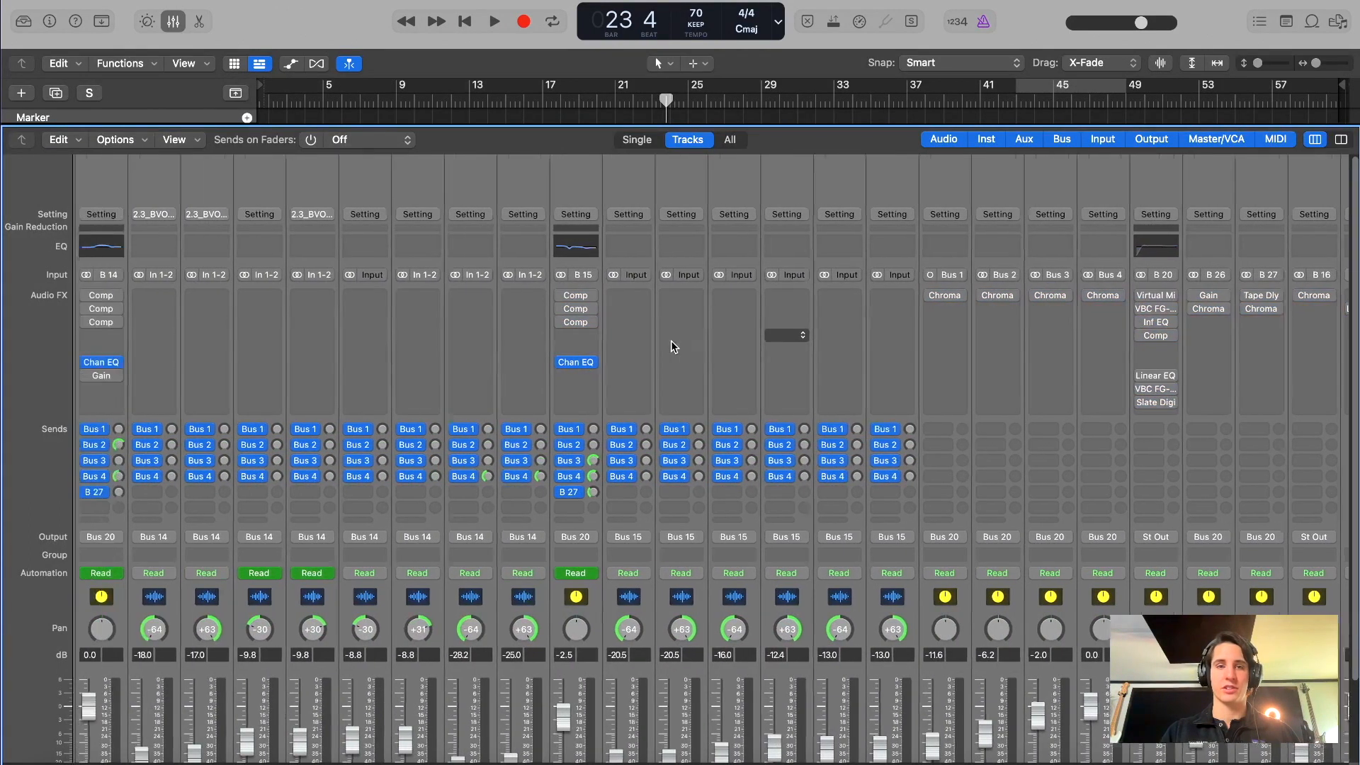
scroll(651, 361, "left", 2)
scroll(628, 364, "left", 15)
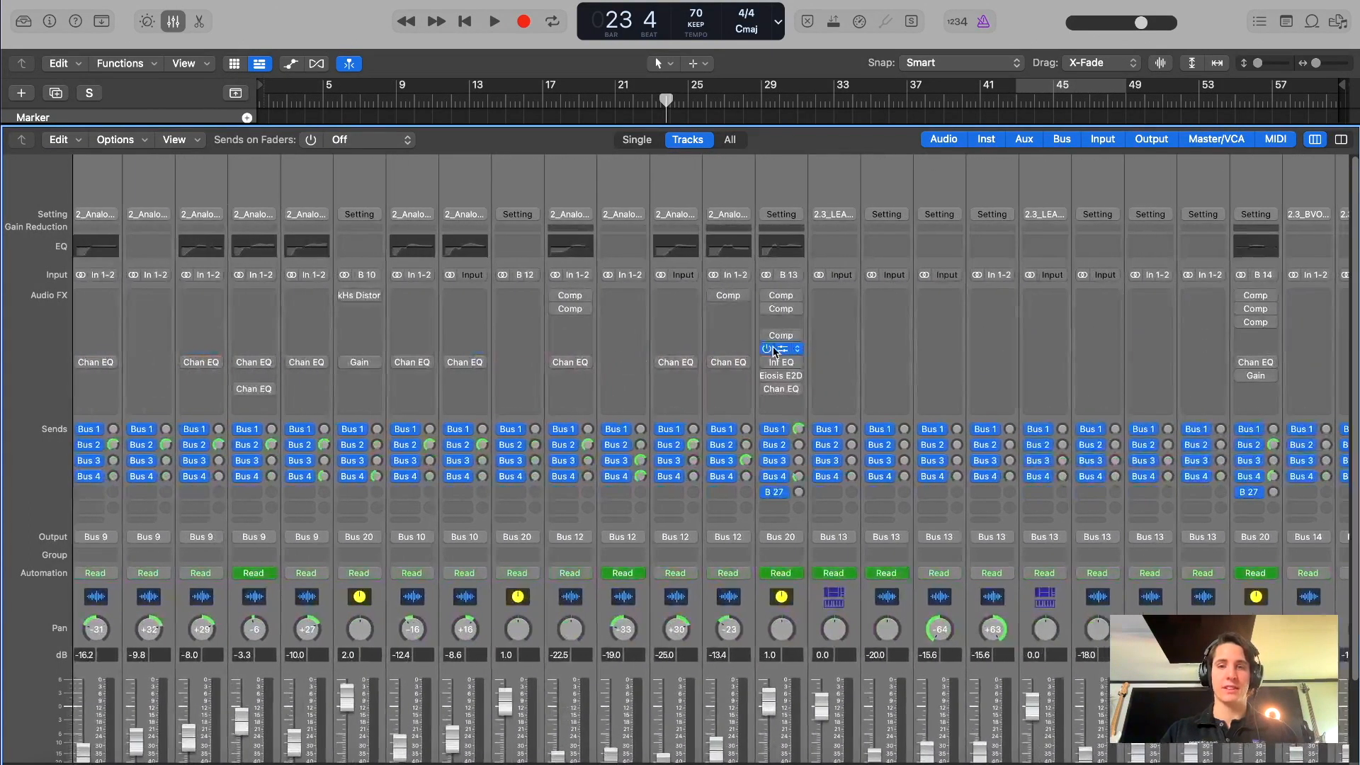
key("x")
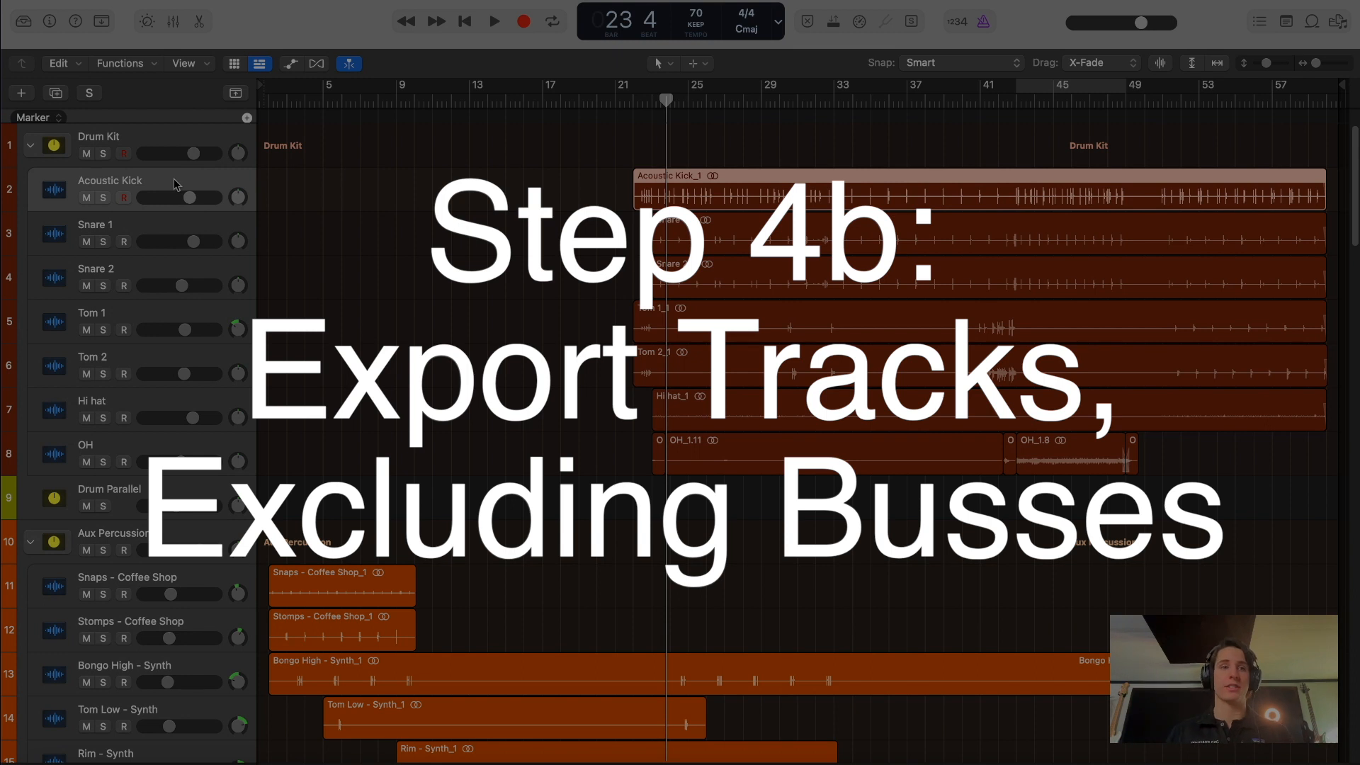
Check the audio file export options offered for the selected Drum Kit stack.
left_click(162, 138)
left_click(109, 0)
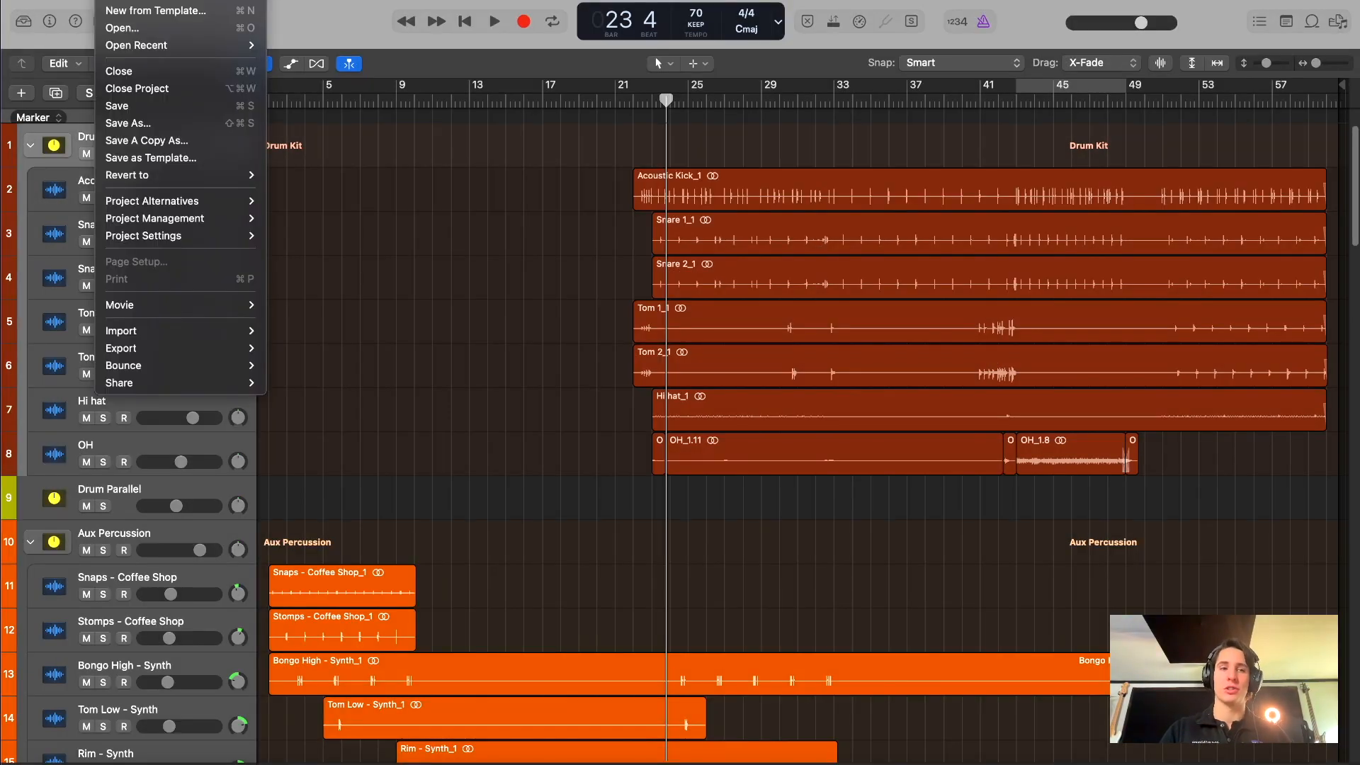
mouse_move(145, 348)
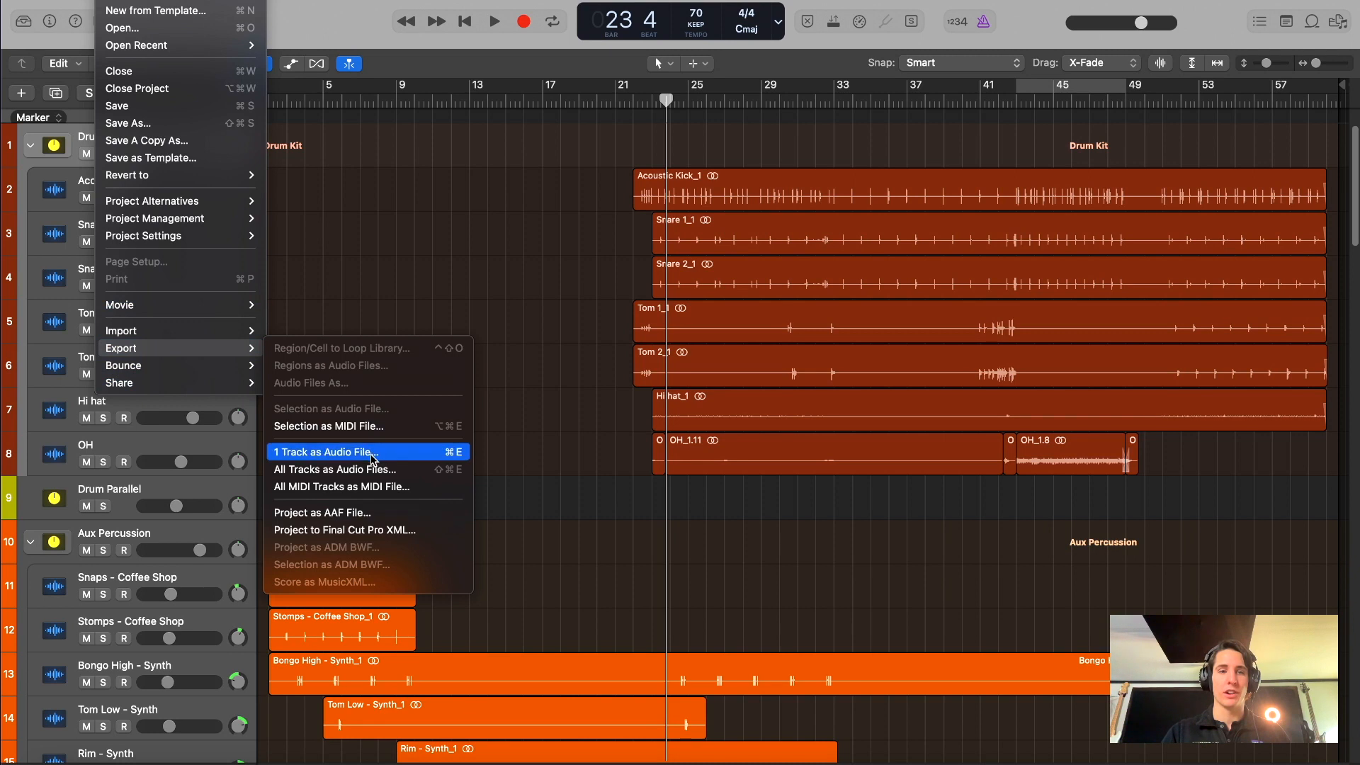
left_click(424, 253)
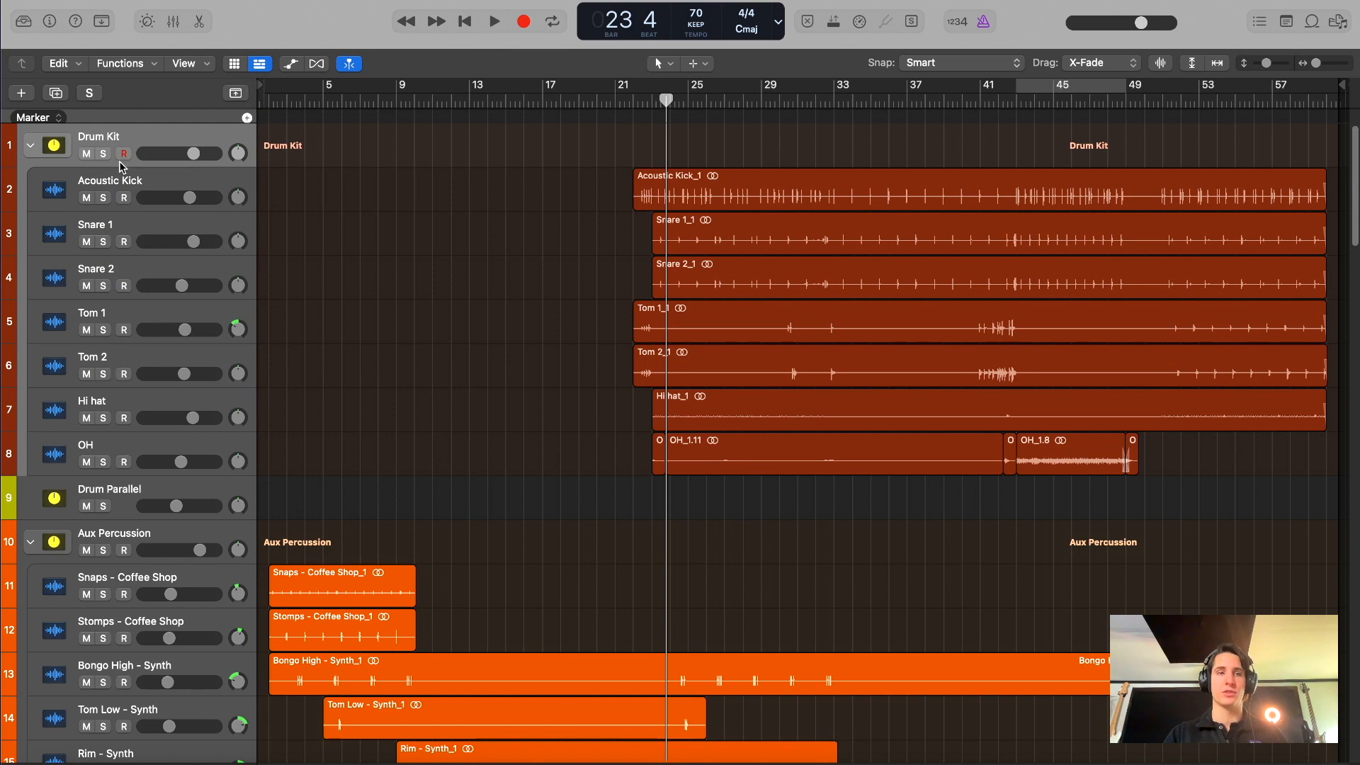
left_click(151, 452)
left_click(177, 199, "shift")
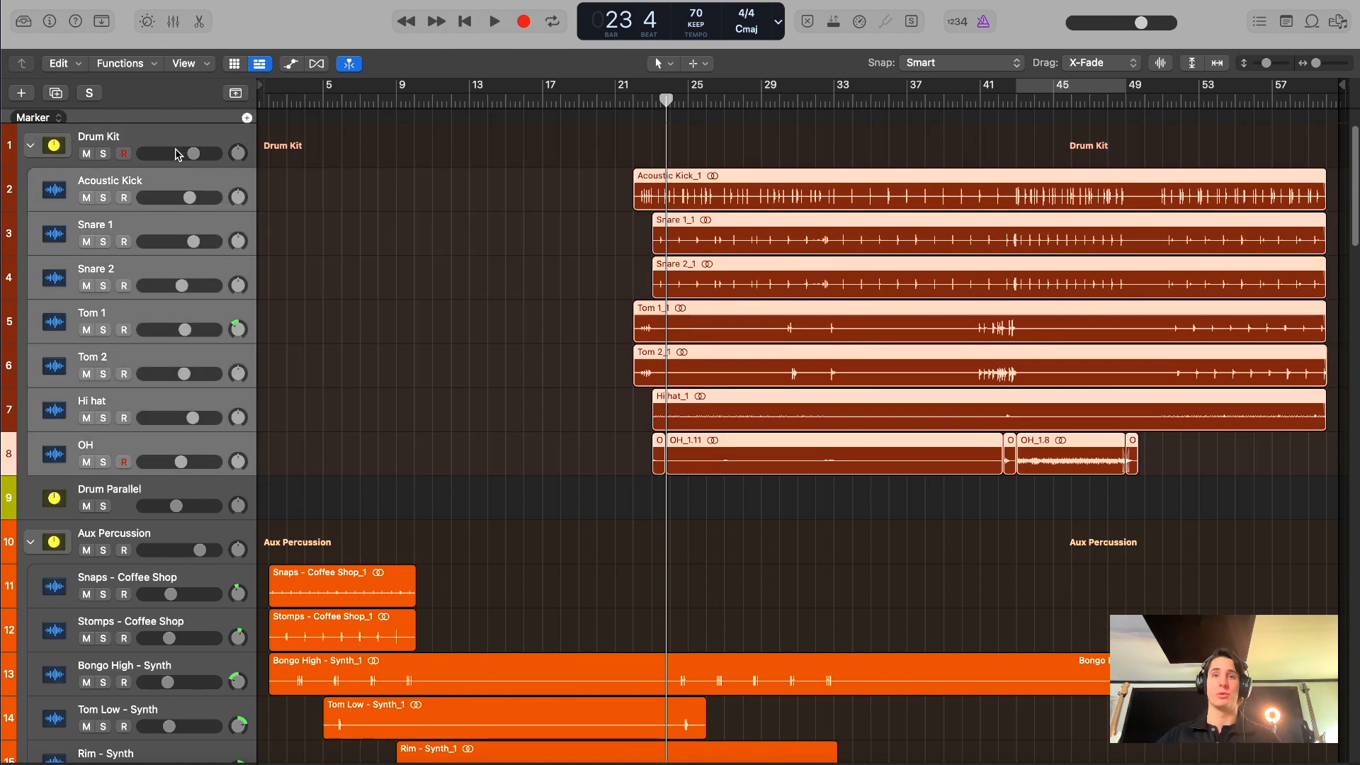
left_click(170, 163)
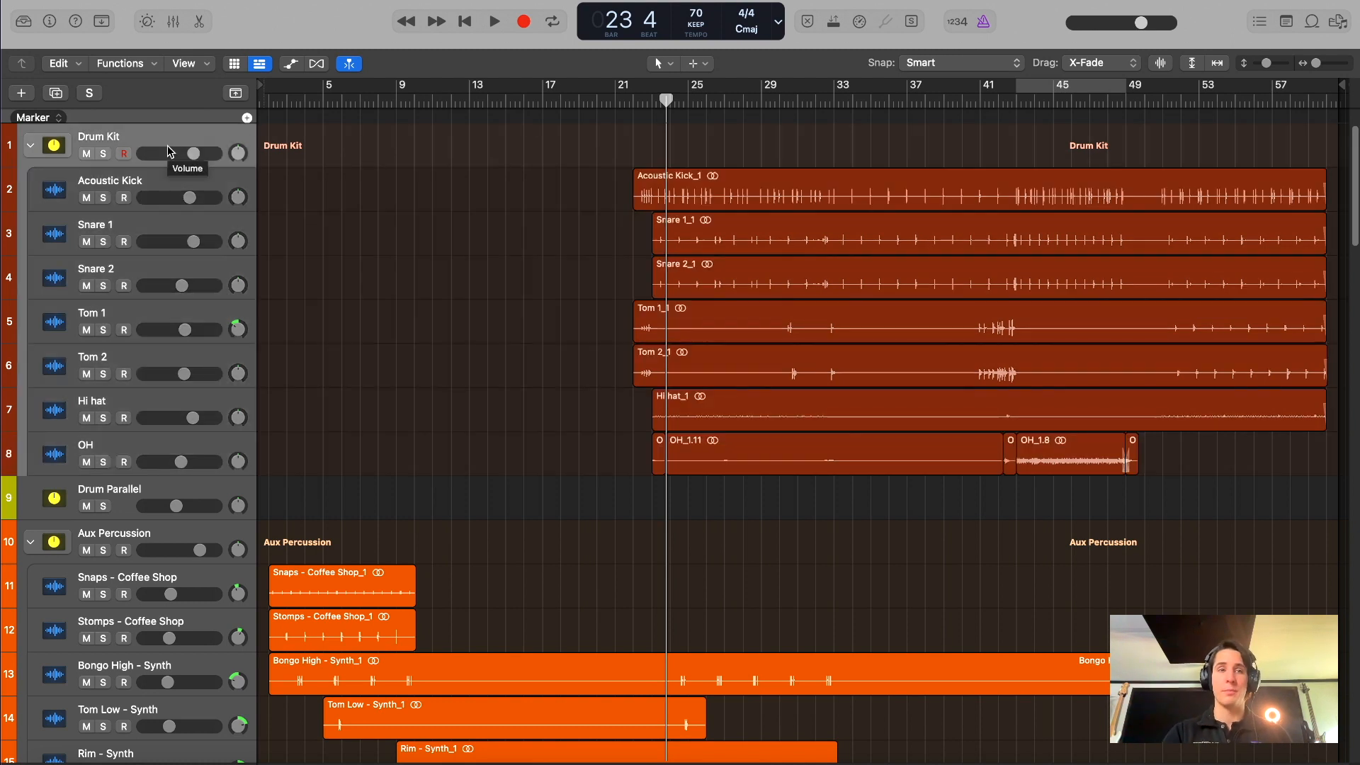
Select the Drum Kit subtracks from Acoustic Kick through OH, leaving out the Drum Kit stack itself.
left_click(145, 185)
left_click(127, 443, "shift")
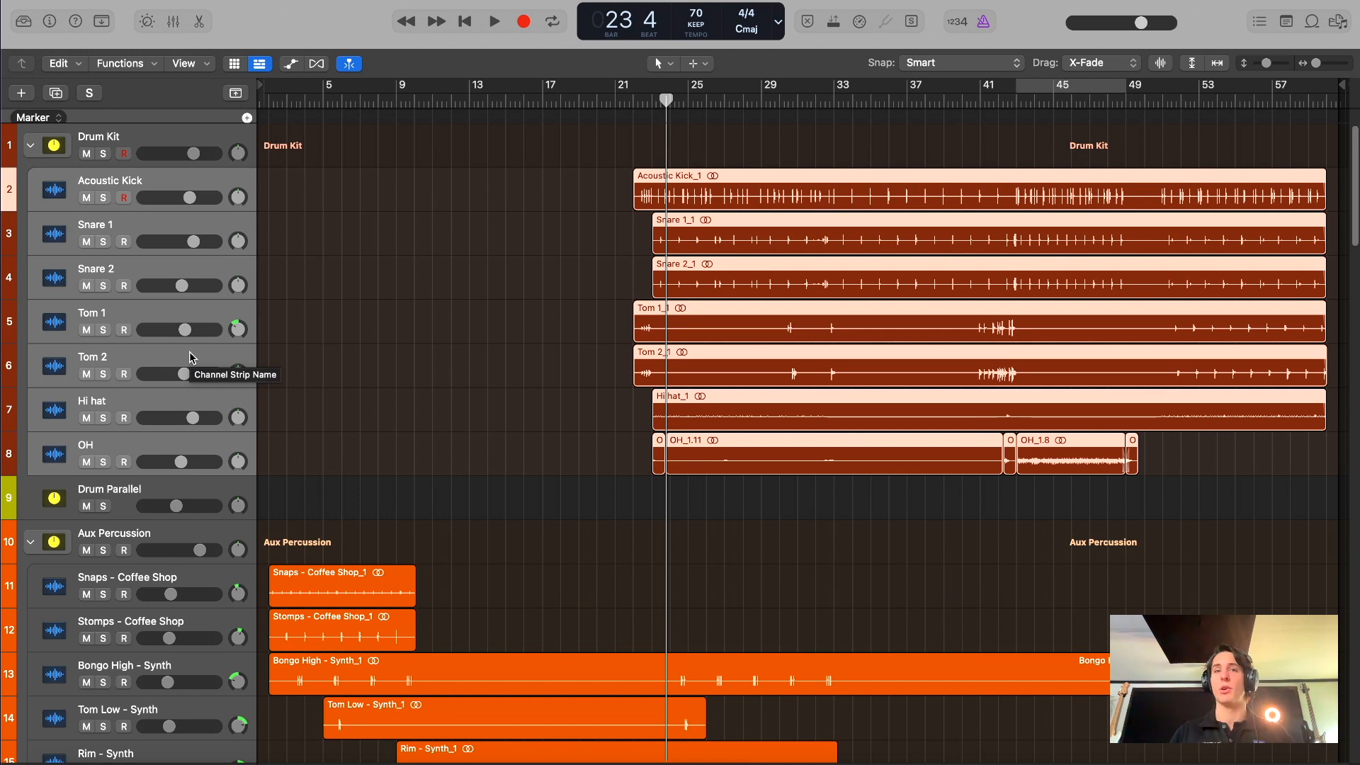
left_click(164, 181)
left_click(132, 439, "shift")
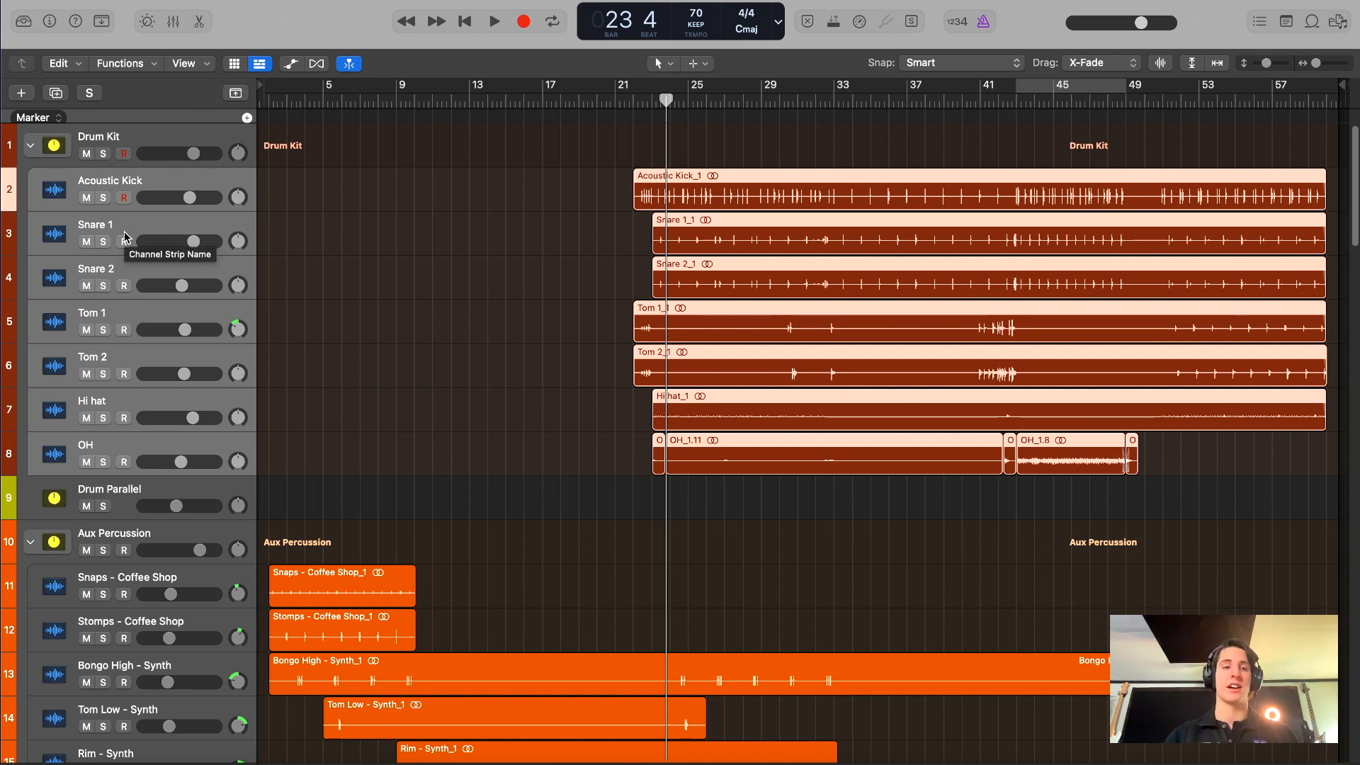
Add the Aux Percussion subtracks from Snaps - Coffee Shop through Kick 2 - Orchestral to the track selection.
scroll(125, 236, "down", 8)
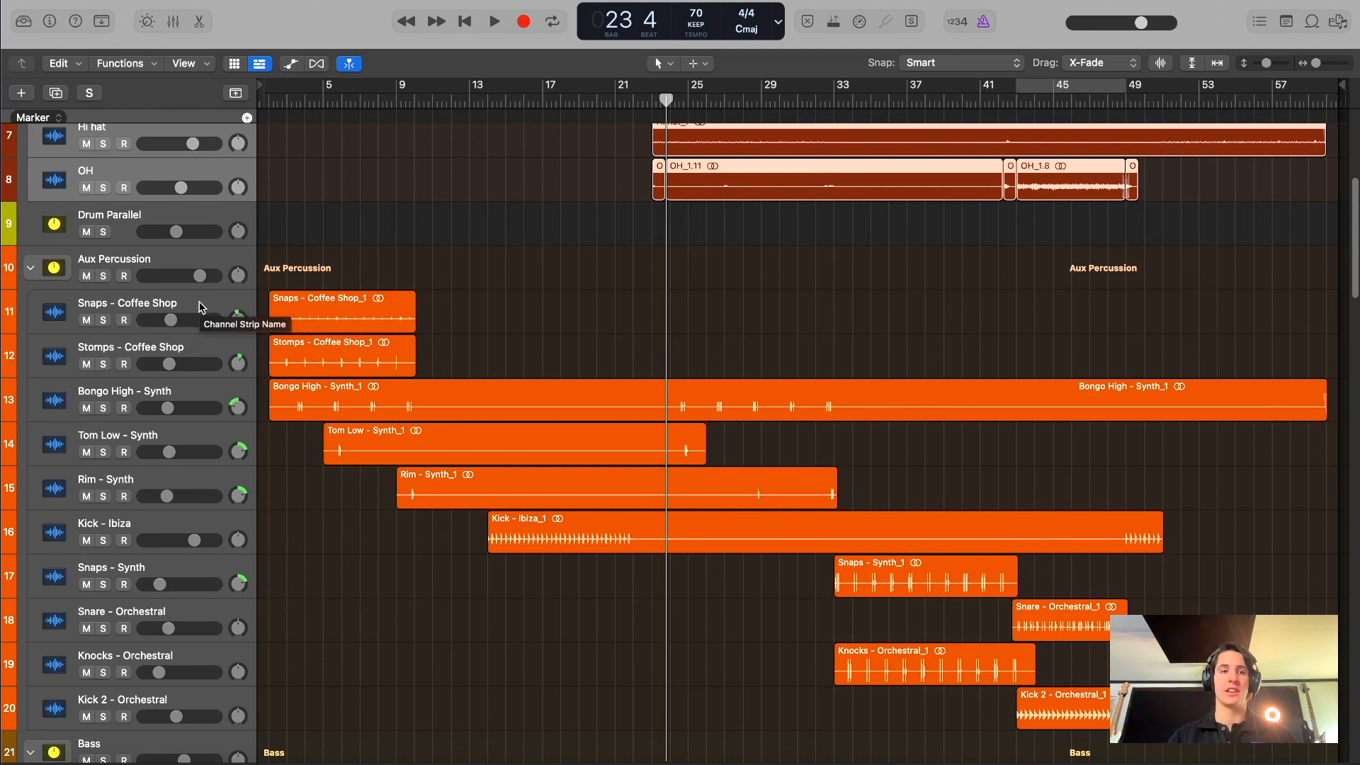
left_click(201, 305, "super")
scroll(163, 380, "down", 3)
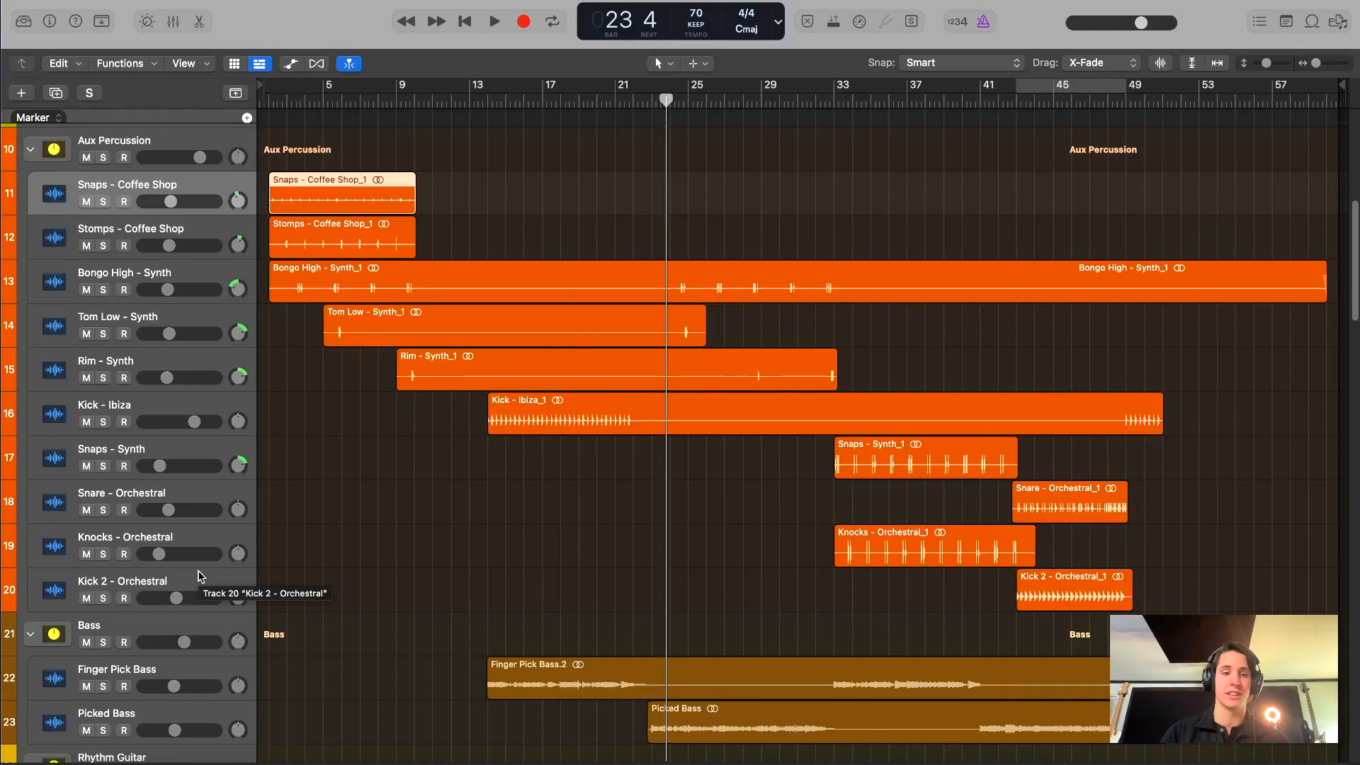
left_click(200, 578, "shift")
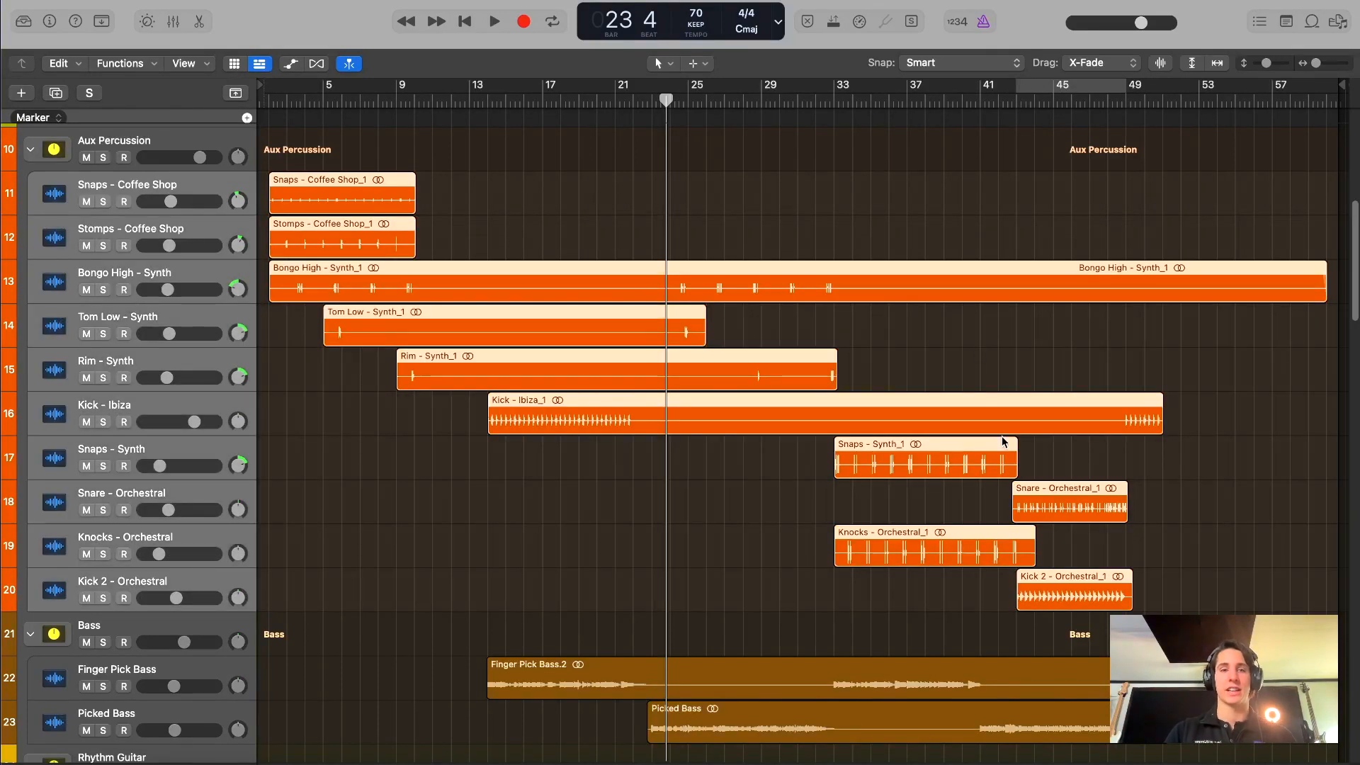
Add the Finger Pick Bass and Picked Bass tracks and all Rhythm Guitar subtracks to the track selection.
scroll(183, 378, "down", 5)
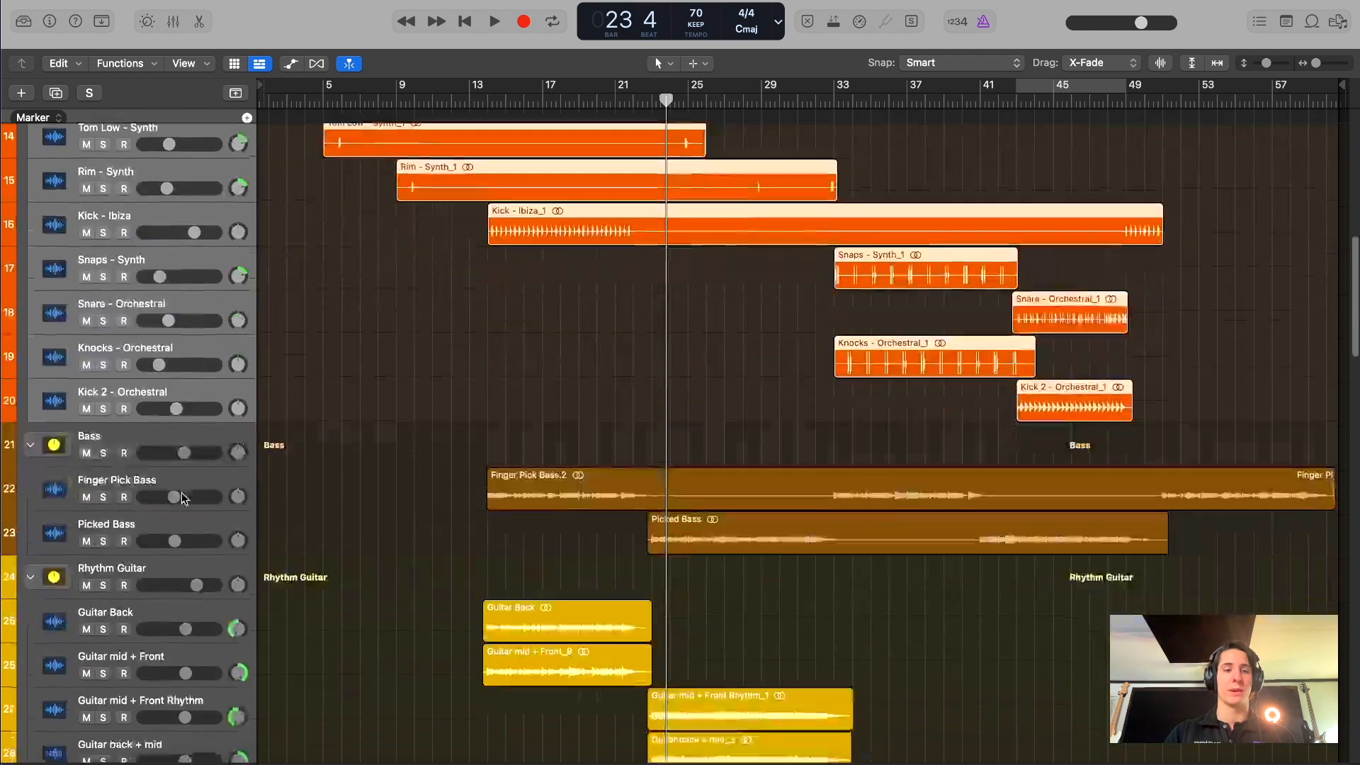
left_click(210, 451, "super")
left_click(203, 501, "super")
scroll(204, 488, "down", 8)
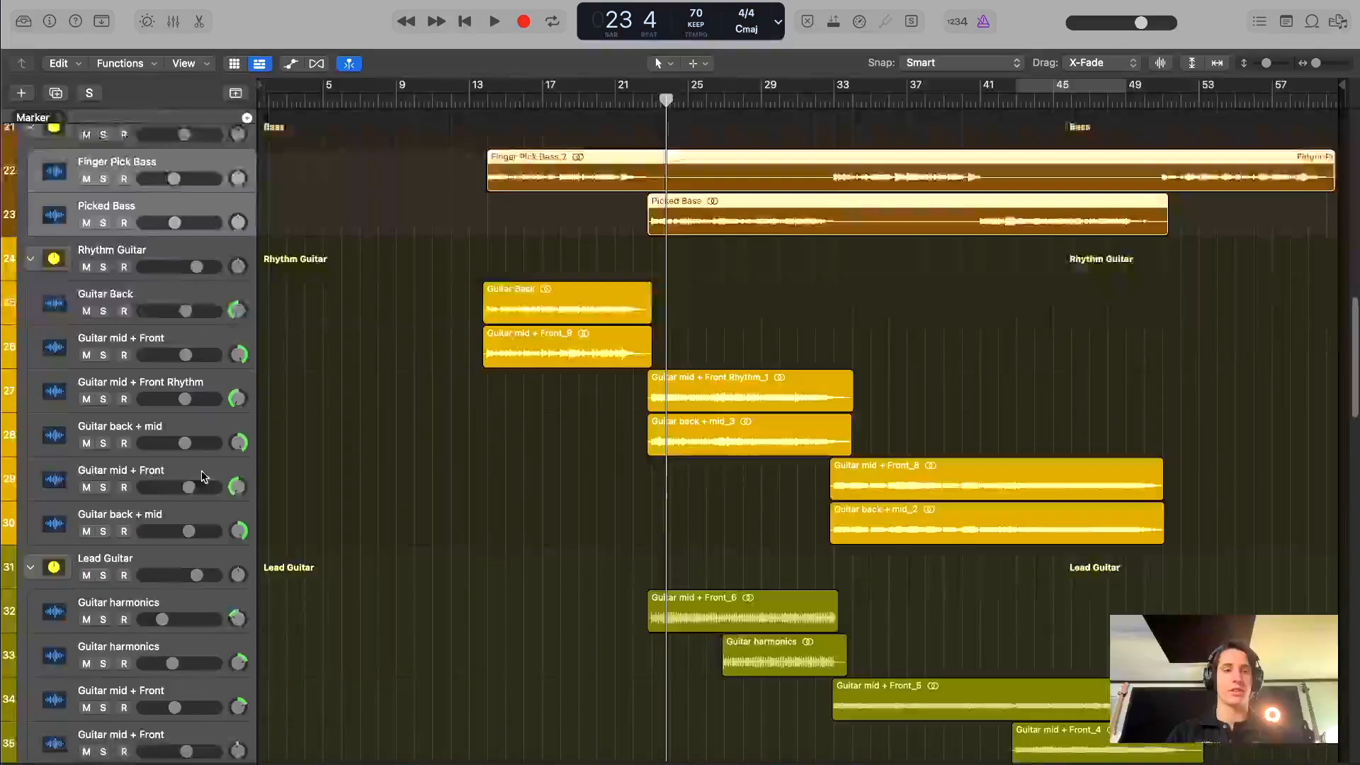
left_click(206, 242, "super")
Add all five Lead Guitar subtracks, from the first Guitar harmonics track down, to the track selection.
scroll(213, 471, "down", 3)
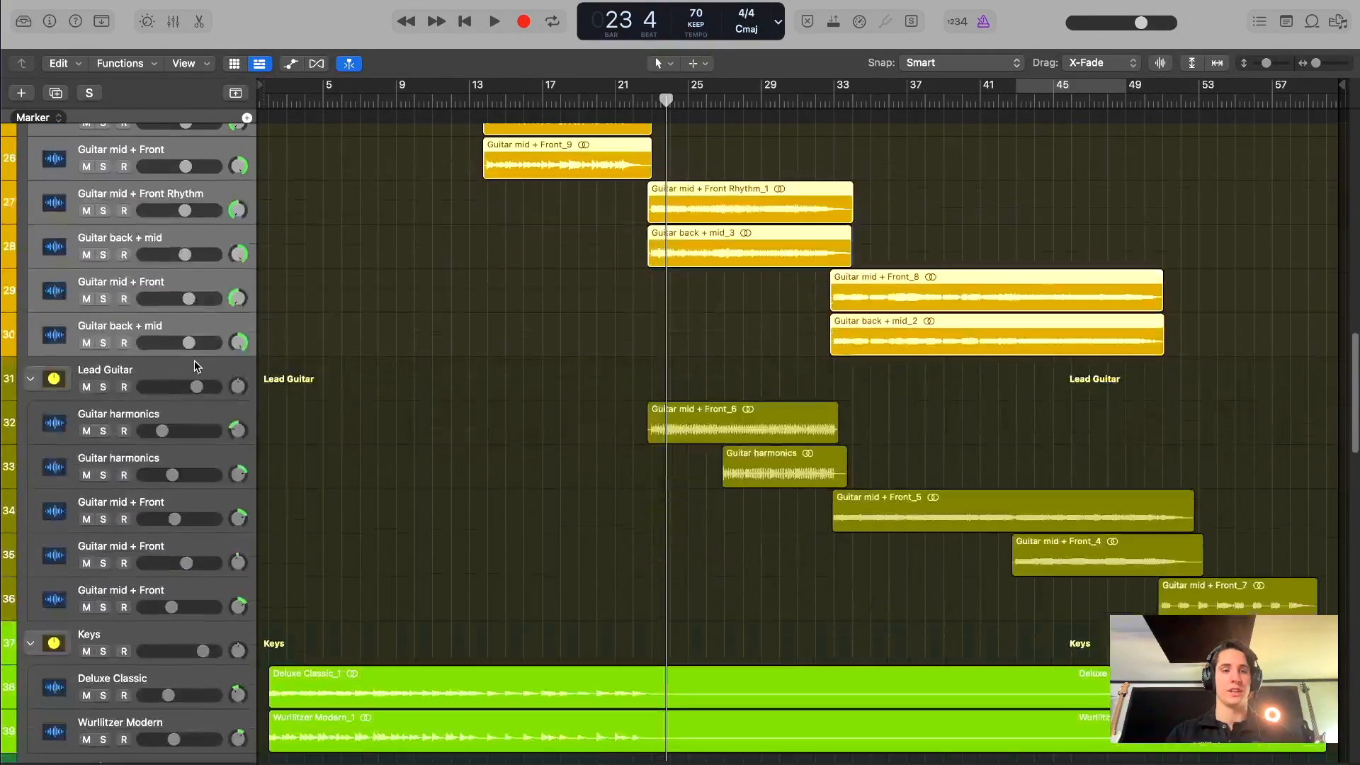
left_click(196, 415, "super")
left_click(211, 582, "shift")
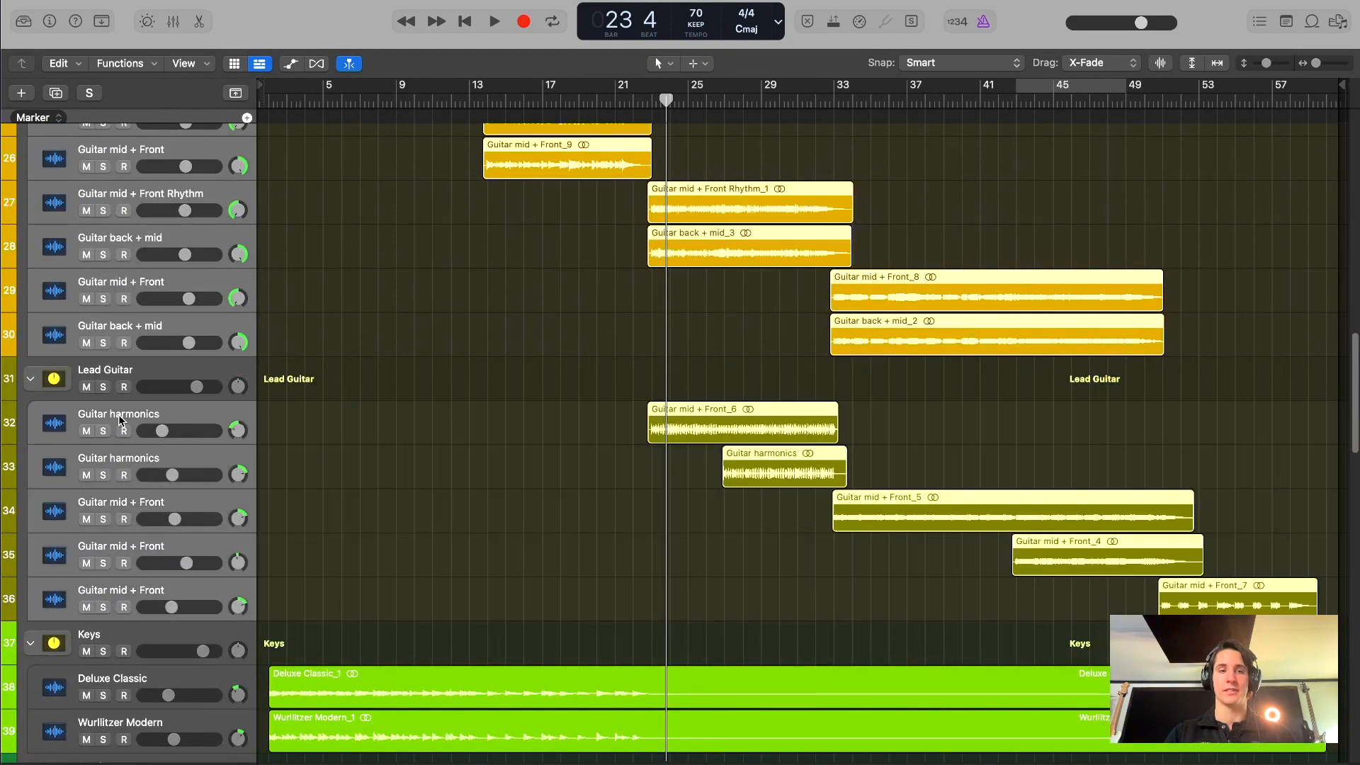
Add the Keys subtracks and the Synth subtracks from Sweeps - Synth through Cloud Shimmer 2 to the track selection.
scroll(170, 357, "down", 8)
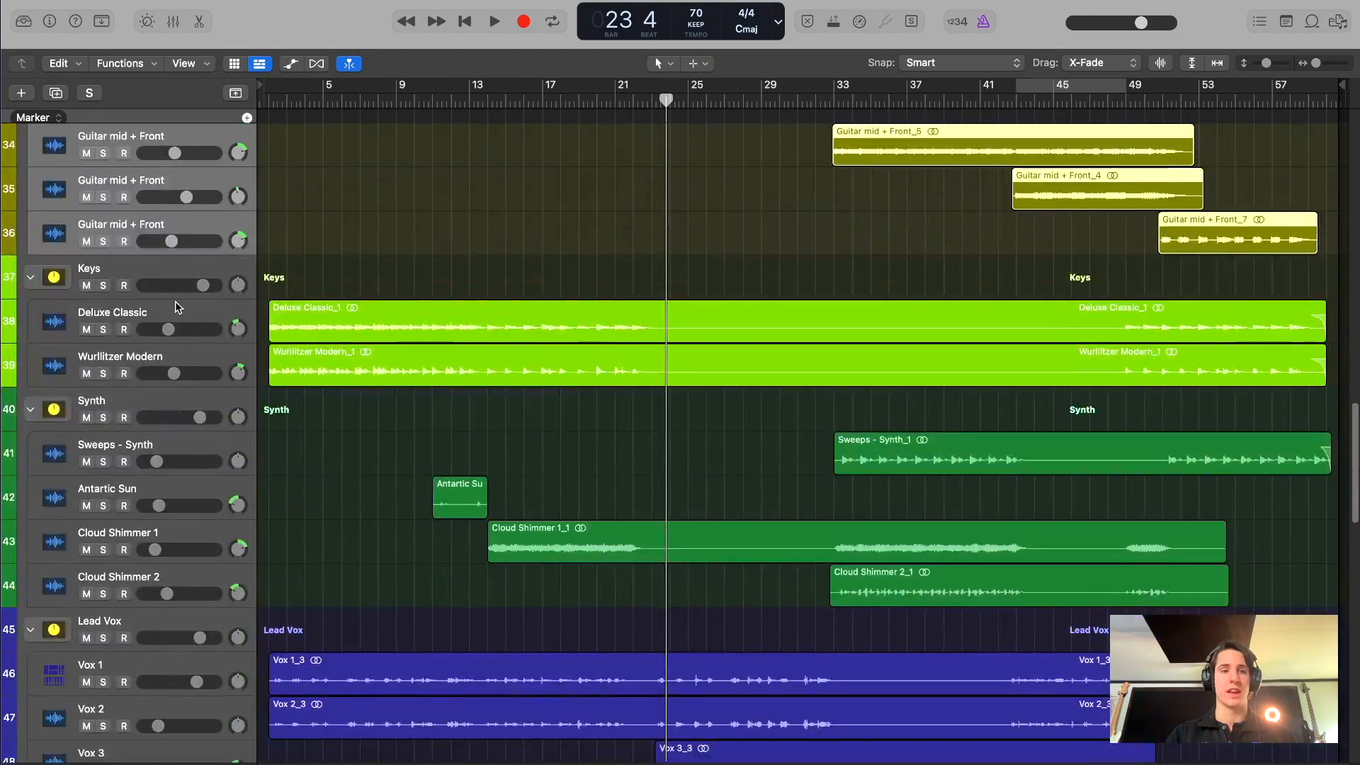
left_click(196, 333, "super")
left_click(195, 358, "super")
scroll(188, 356, "down", 2)
left_click(179, 361, "super")
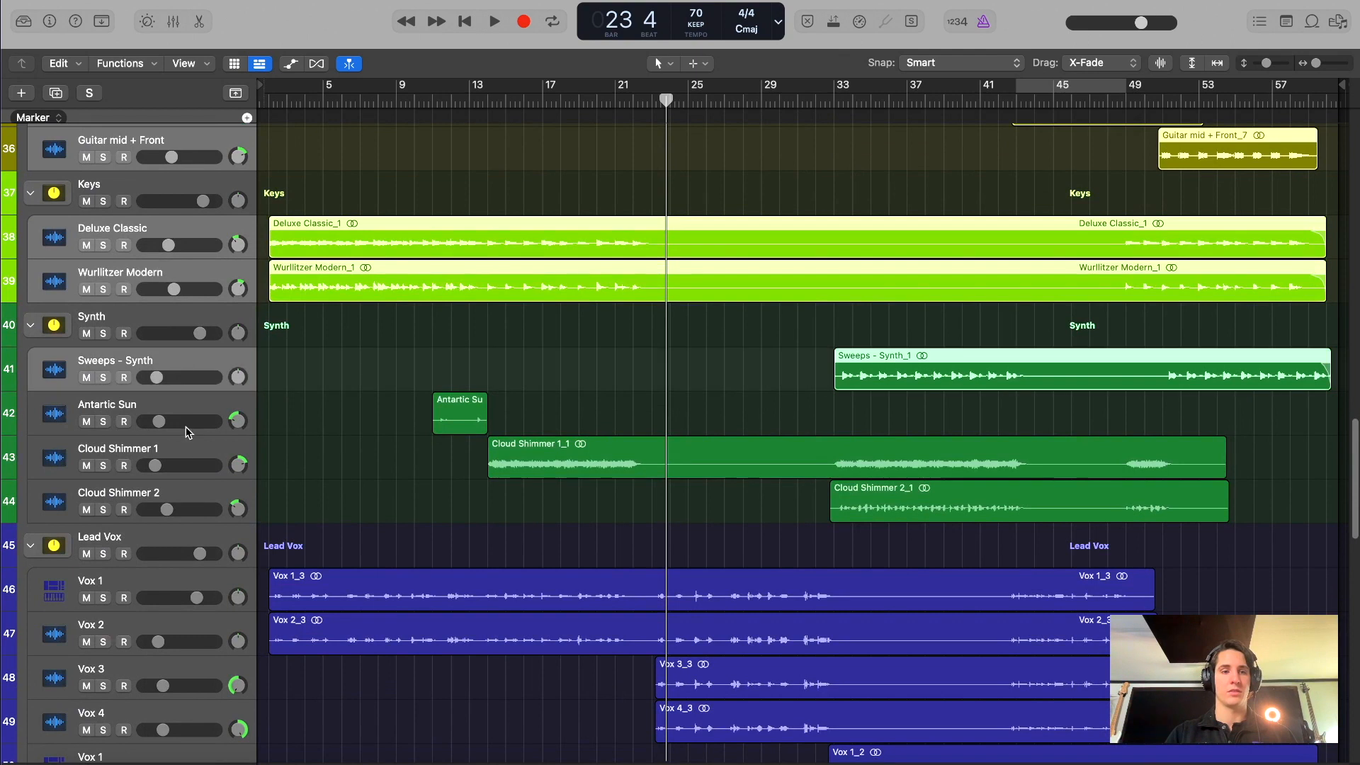
Add all Lead Vox subtracks, from the first Vox 1 to the last Vox 4, to the track selection.
scroll(186, 494, "down", 3)
left_click(182, 450, "super")
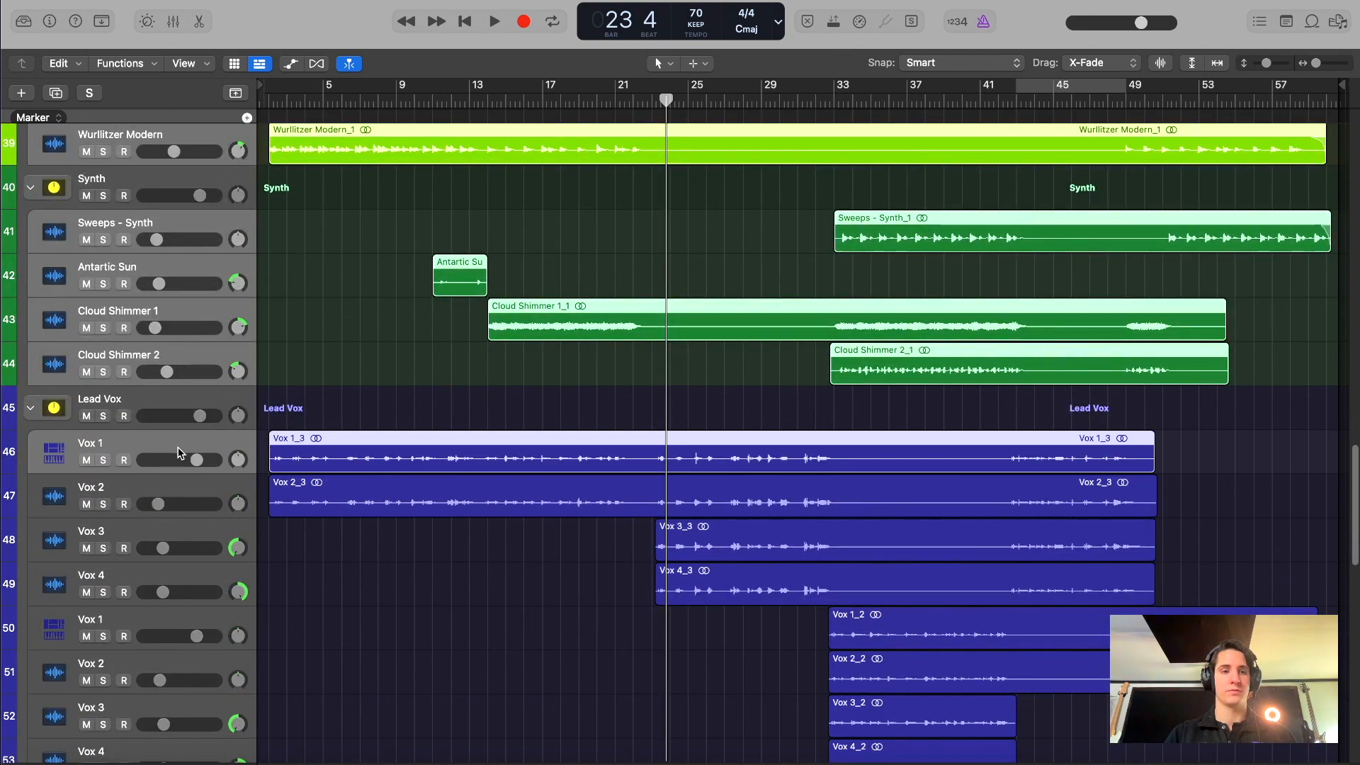
scroll(182, 457, "down", 5)
left_click(184, 492, "shift")
Add Harmony 1 through Harmony 8 and Ad Lib 1 through Ad Lib 6 to the track selection, without their stacks.
scroll(182, 424, "down", 5)
left_click(188, 326, "super")
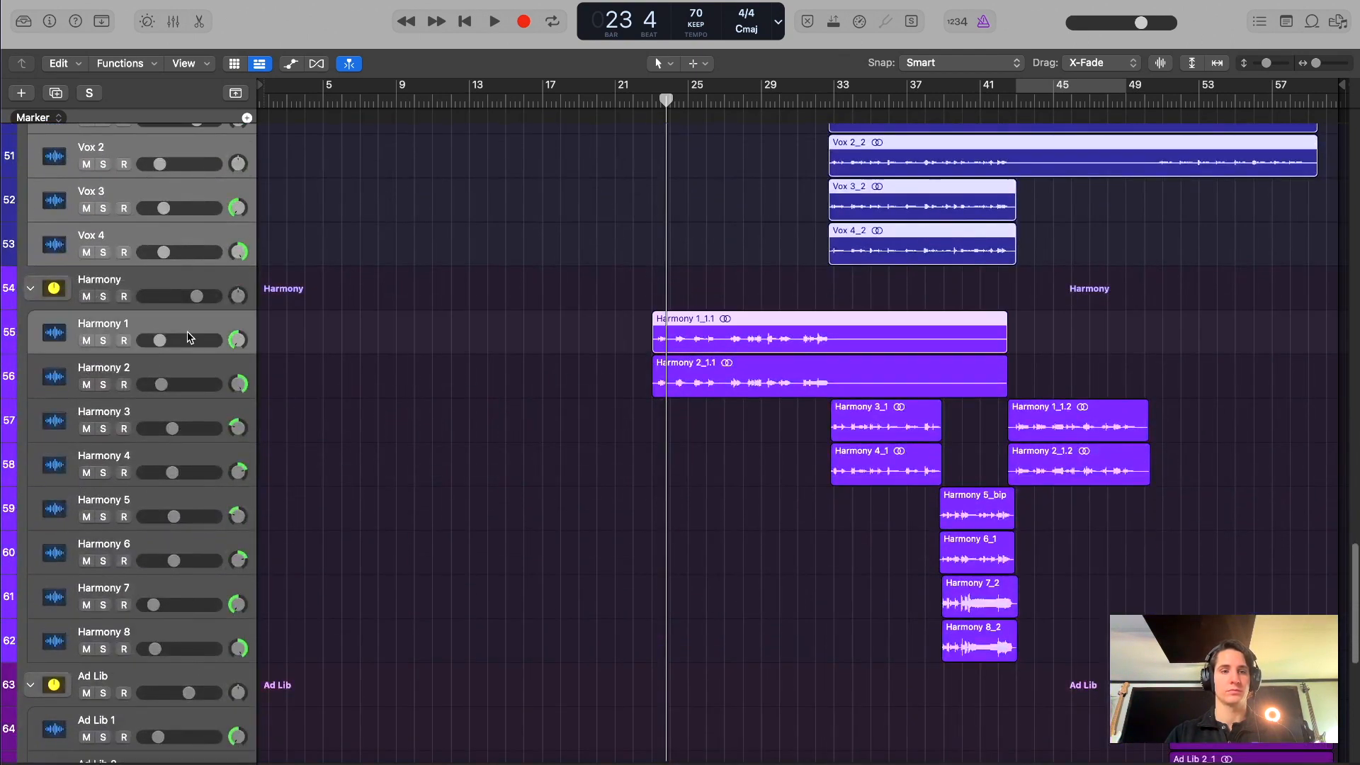
left_click(197, 635, "shift")
scroll(178, 492, "down", 6)
left_click(191, 396, "super")
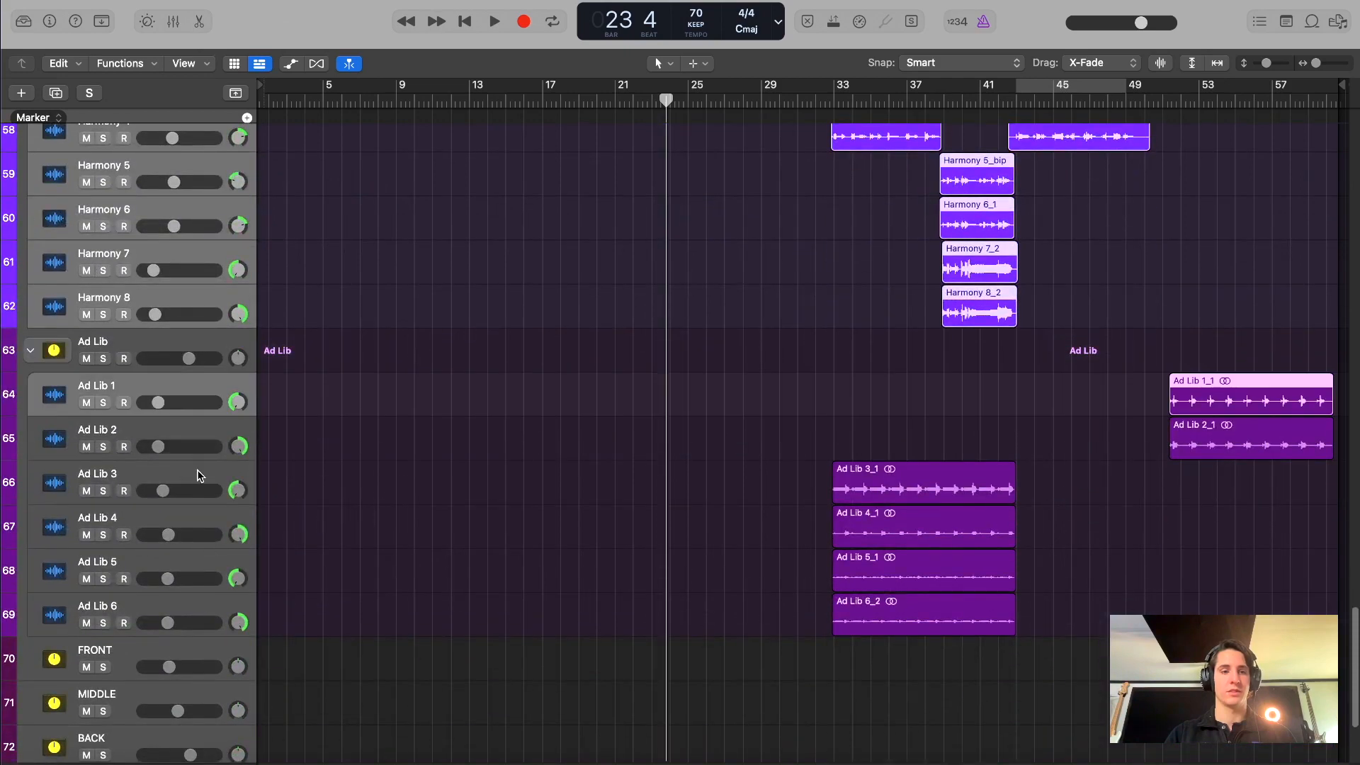
left_click(190, 607, "shift")
Start exporting the selected tracks as audio files, with the Bounce folder on the Desktop as destination.
scroll(467, 471, "up", 20)
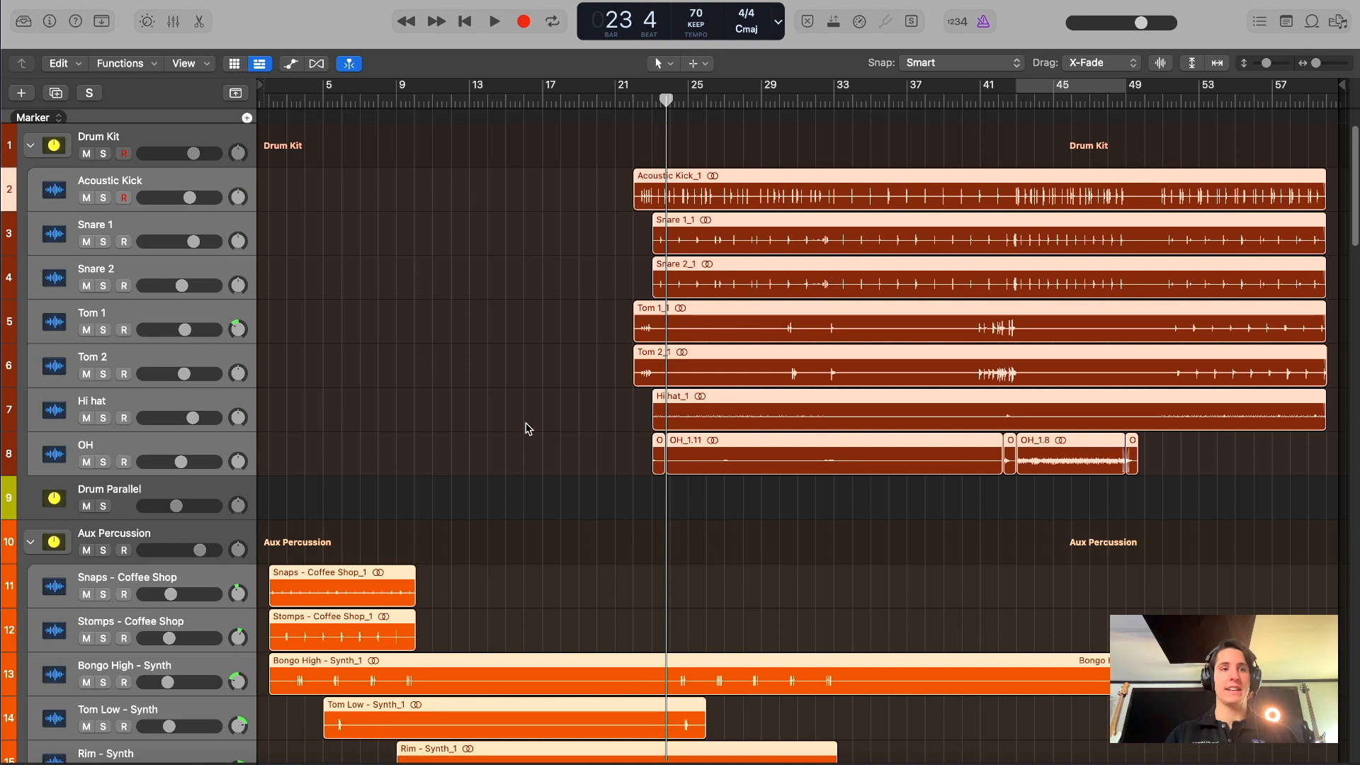
left_click(113, 7)
mouse_move(154, 350)
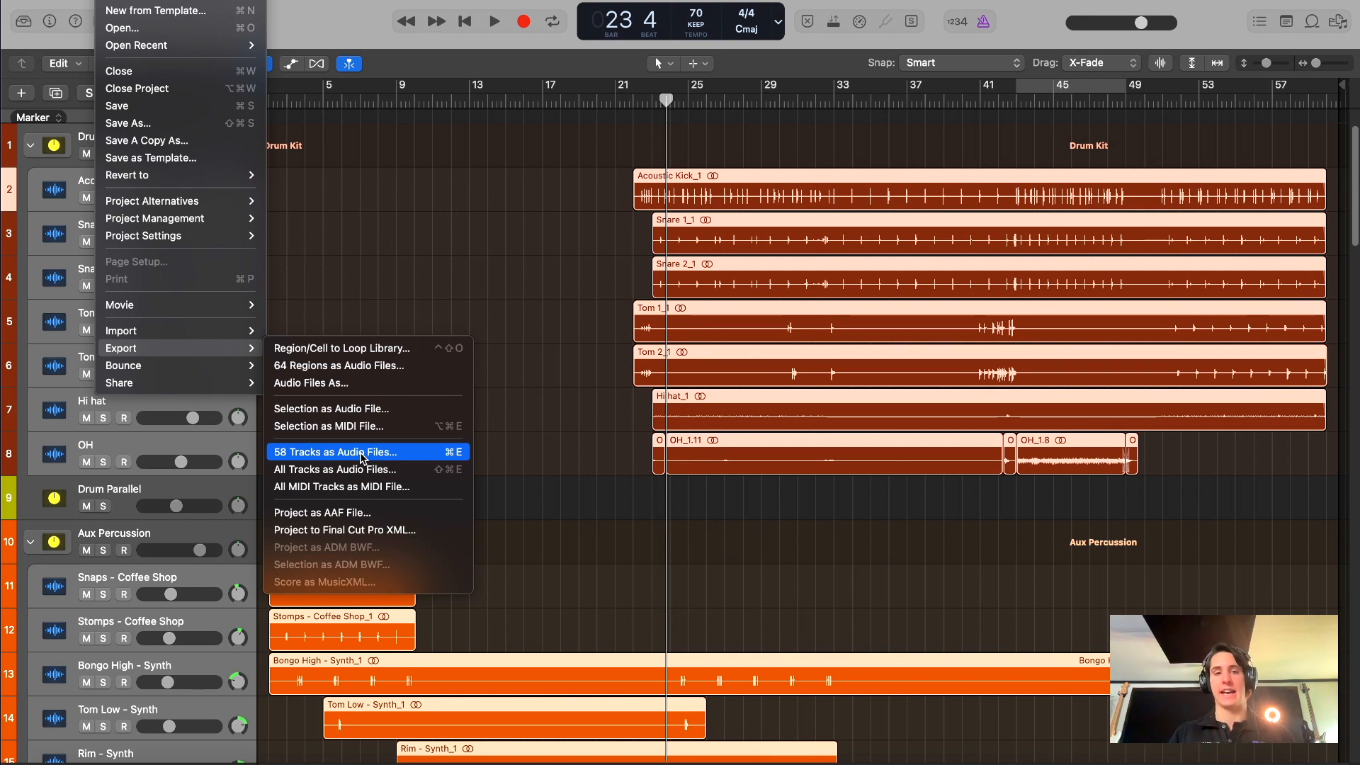
left_click(407, 293)
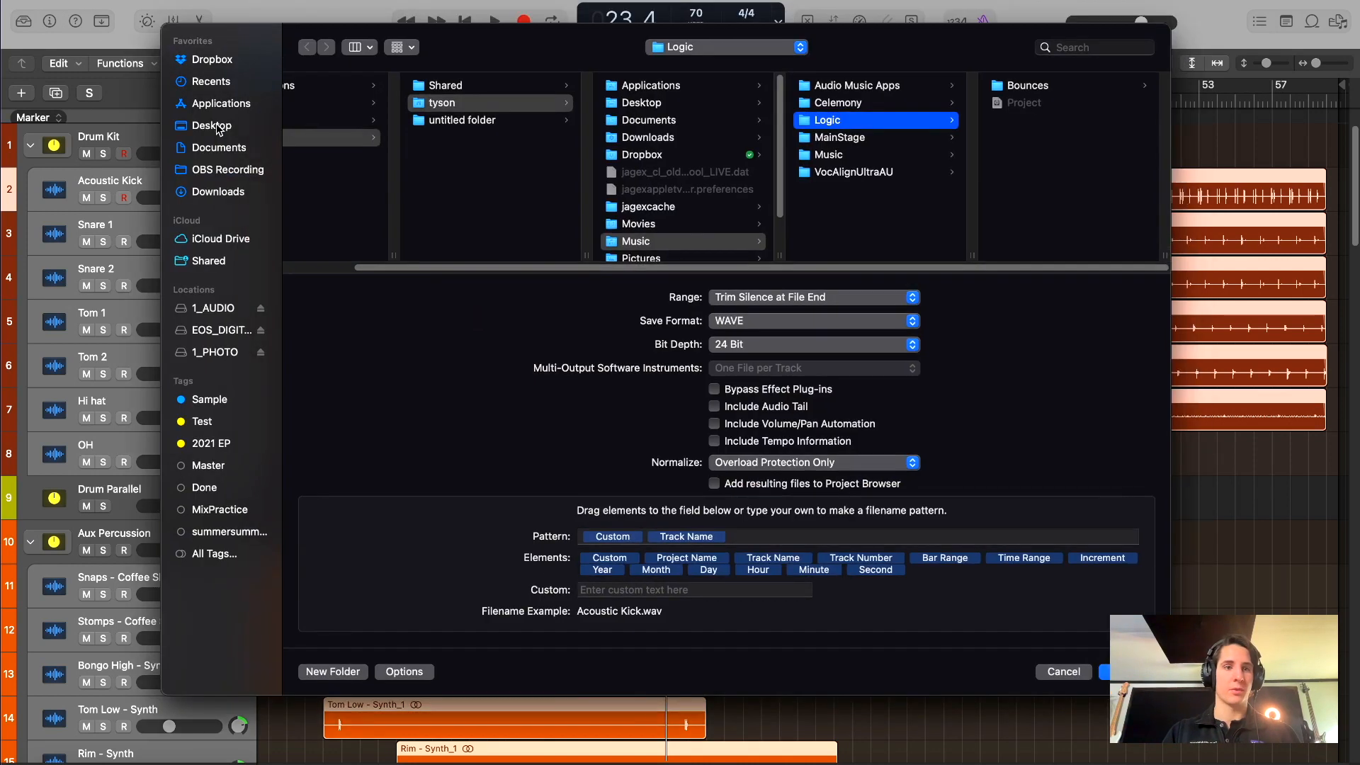
left_click(215, 126)
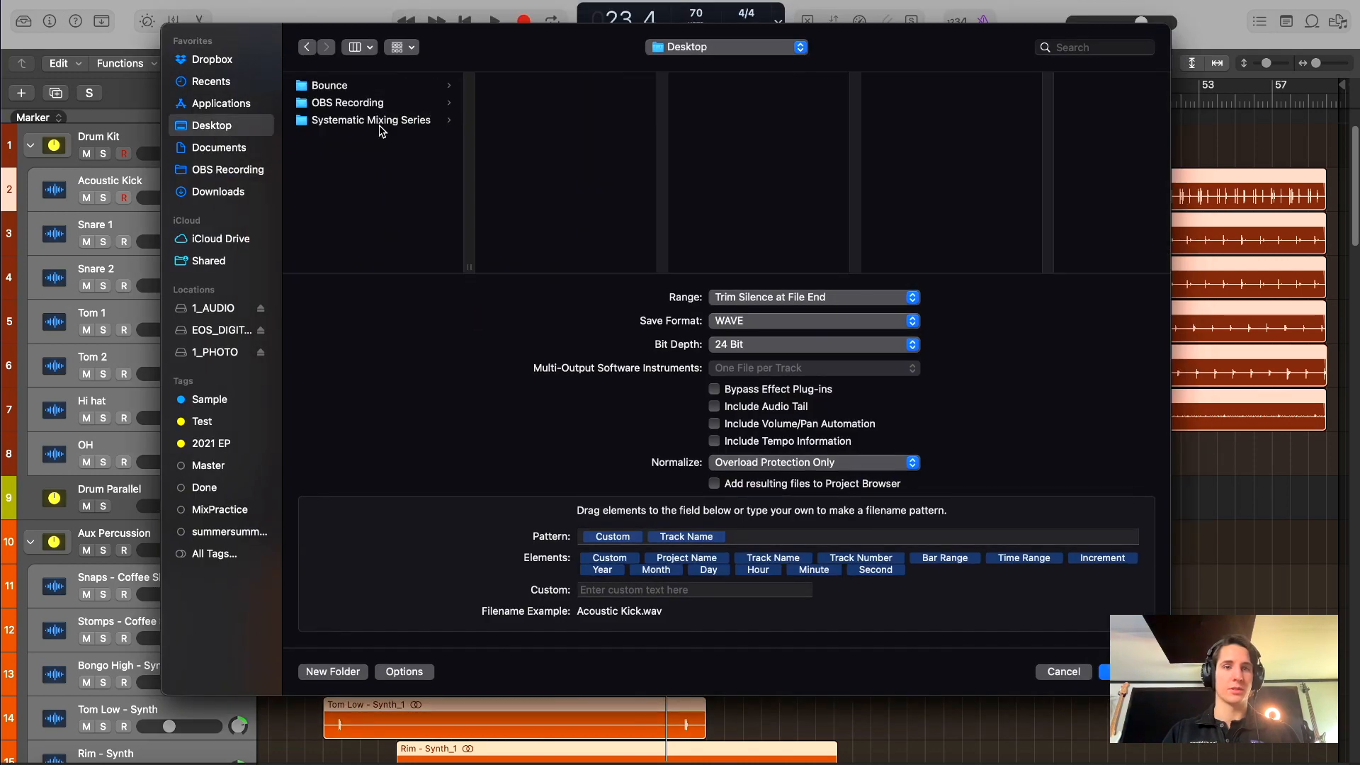
left_click(363, 87)
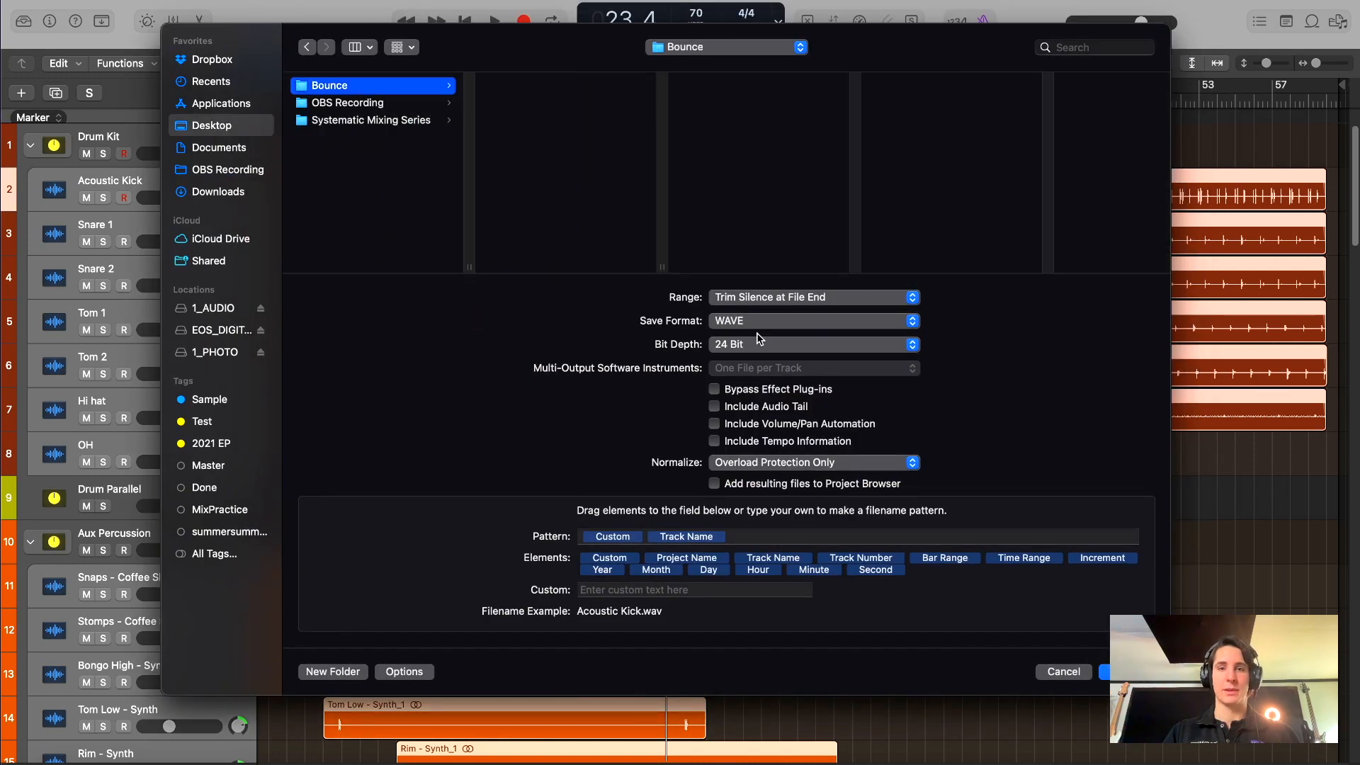
Set Normalize to Off and export the tracks as 24-bit WAVE files.
left_click(745, 465)
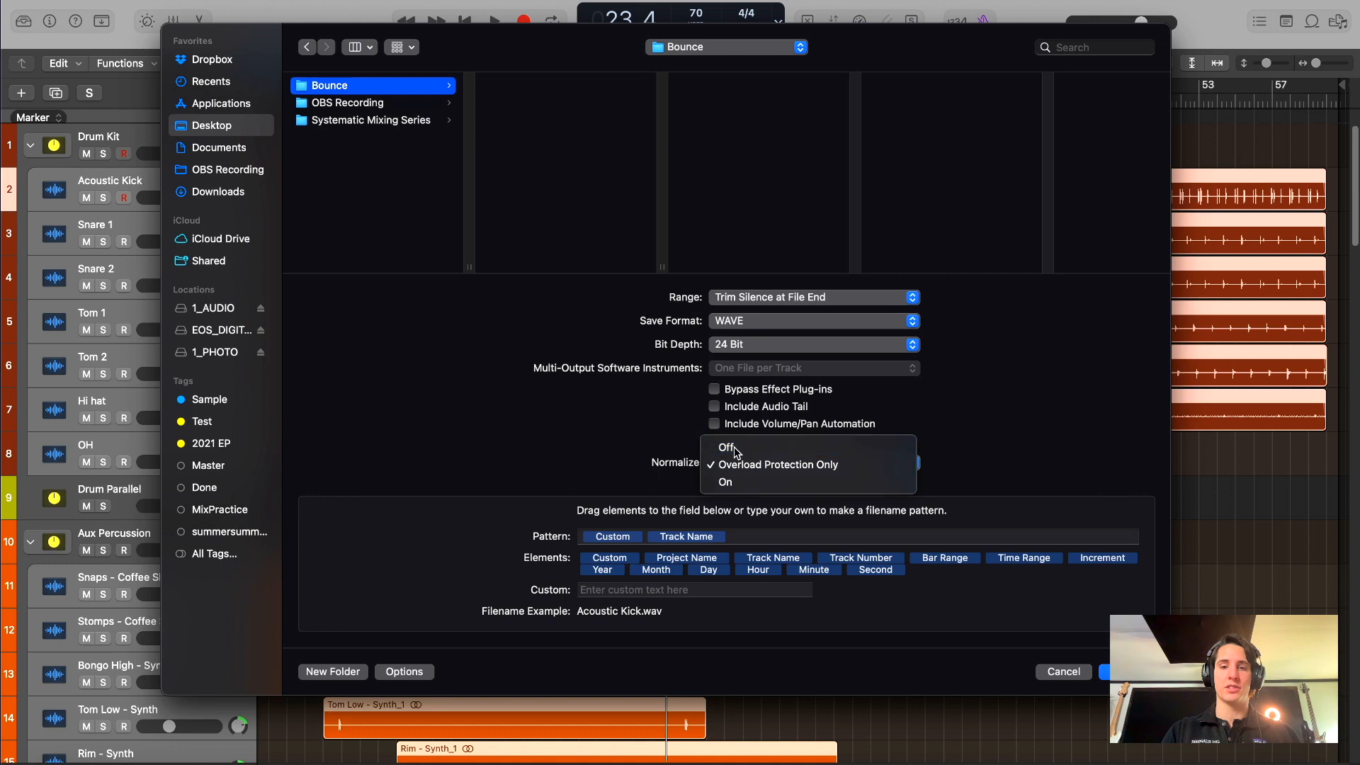
left_click(736, 445)
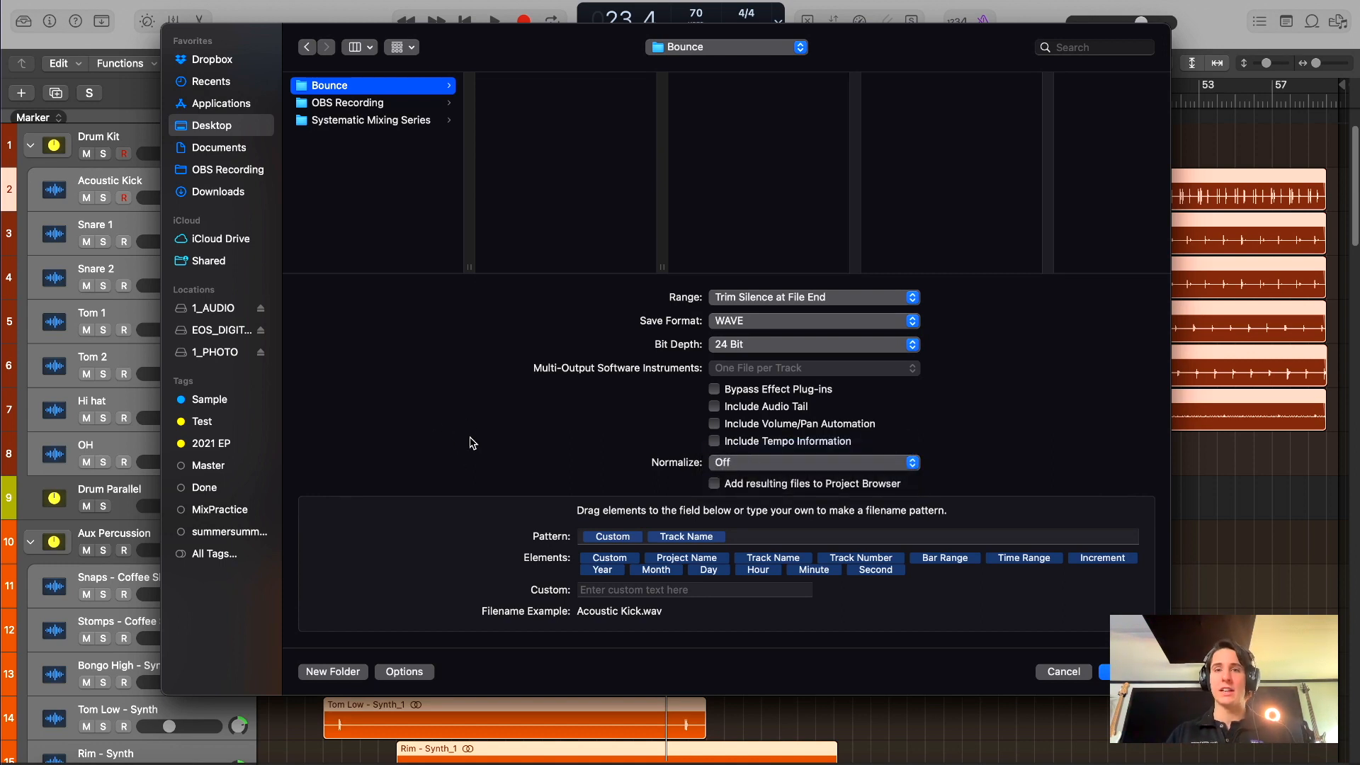
left_click(741, 463)
left_click(742, 465)
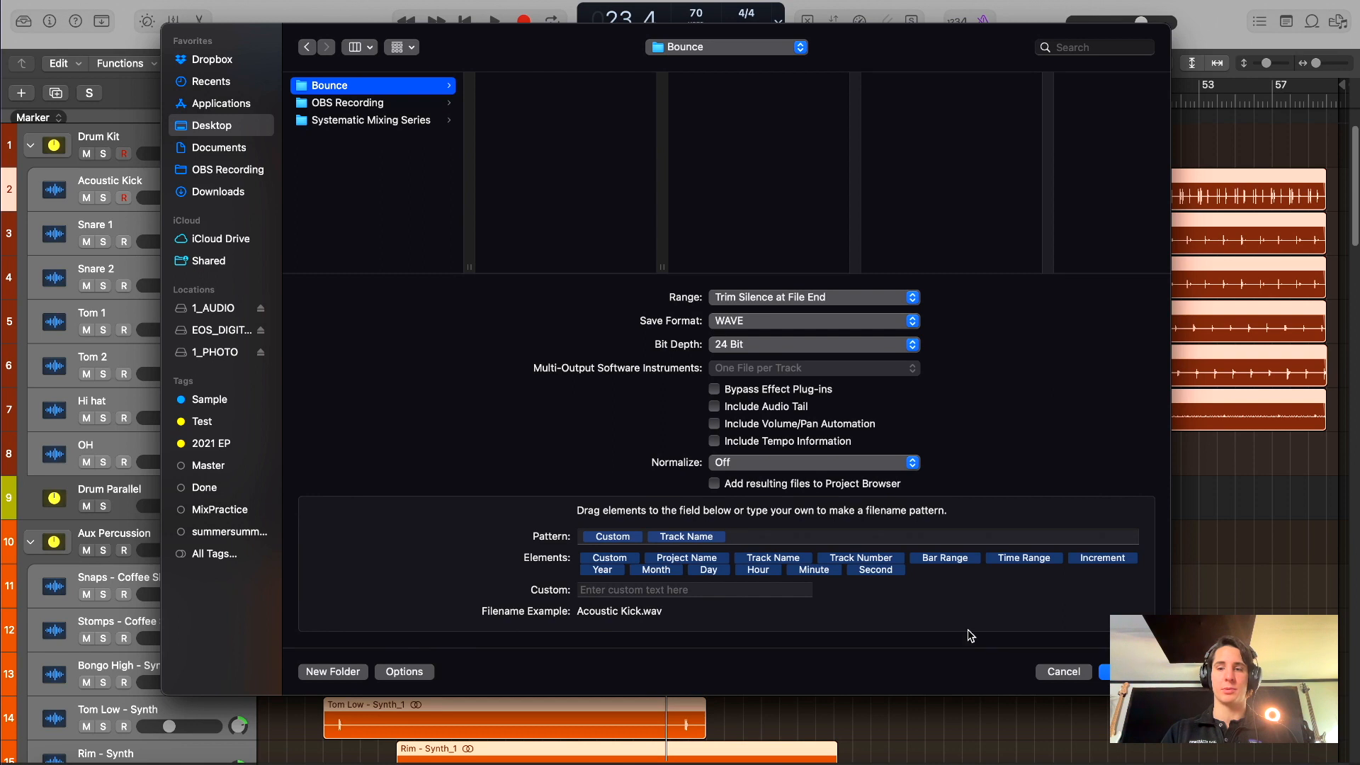
left_click(1126, 672)
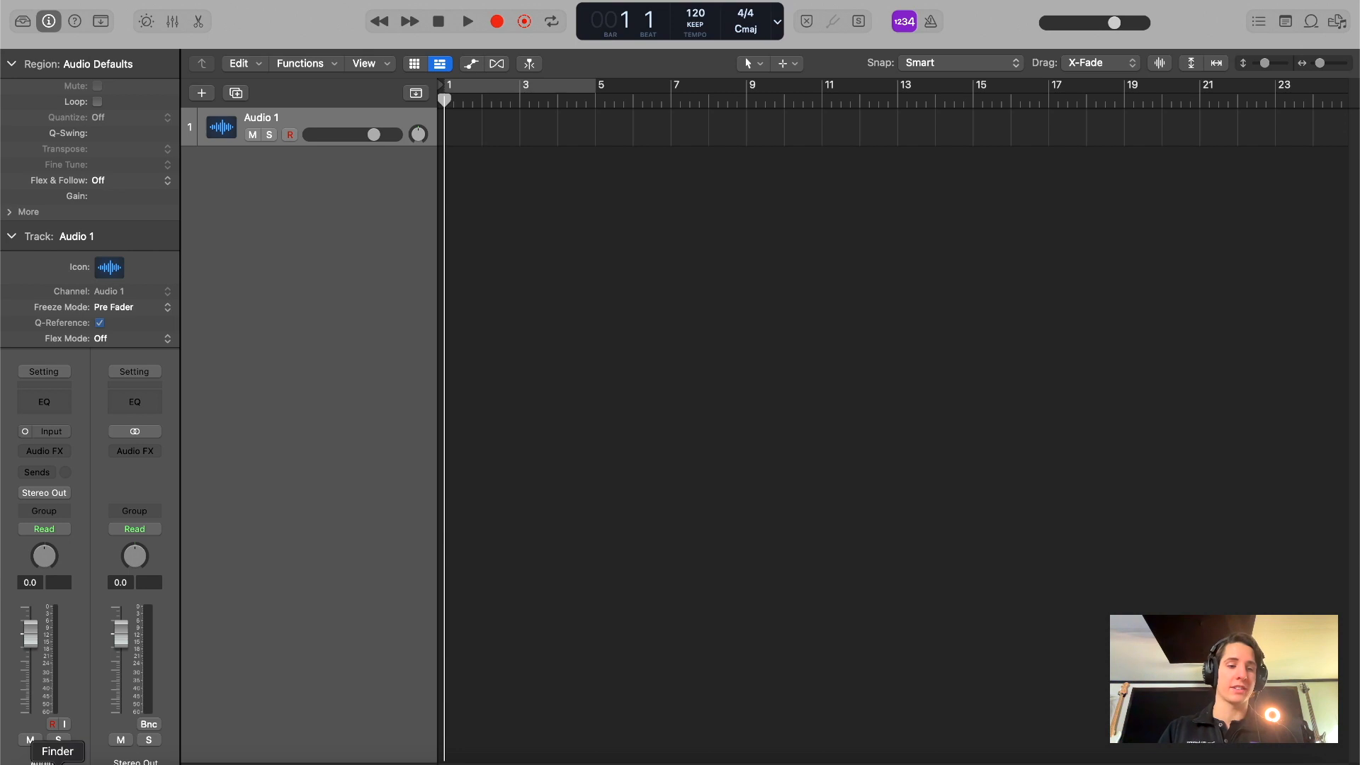
Switch to Finder, close the Raw Footage window and select all exported WAV files in the Bounce folder.
left_click(58, 763)
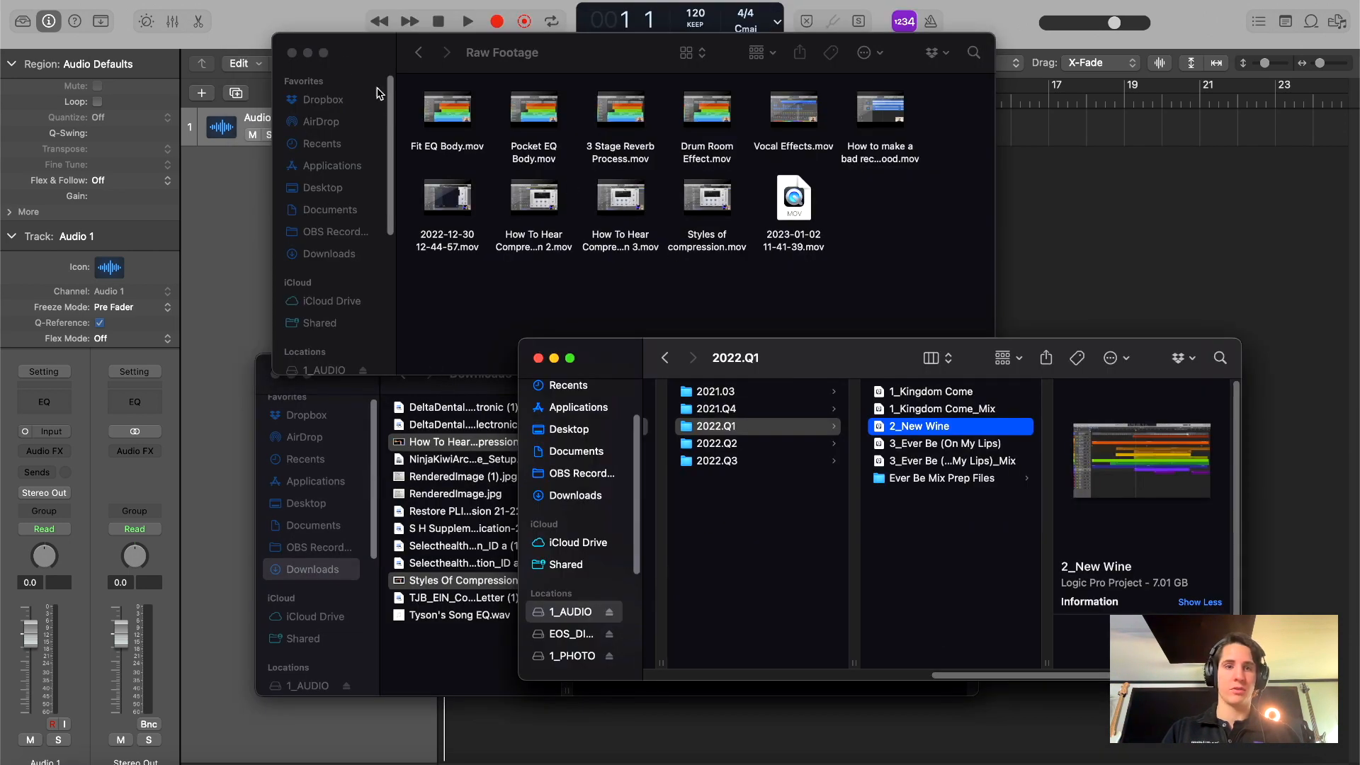
left_click(291, 53)
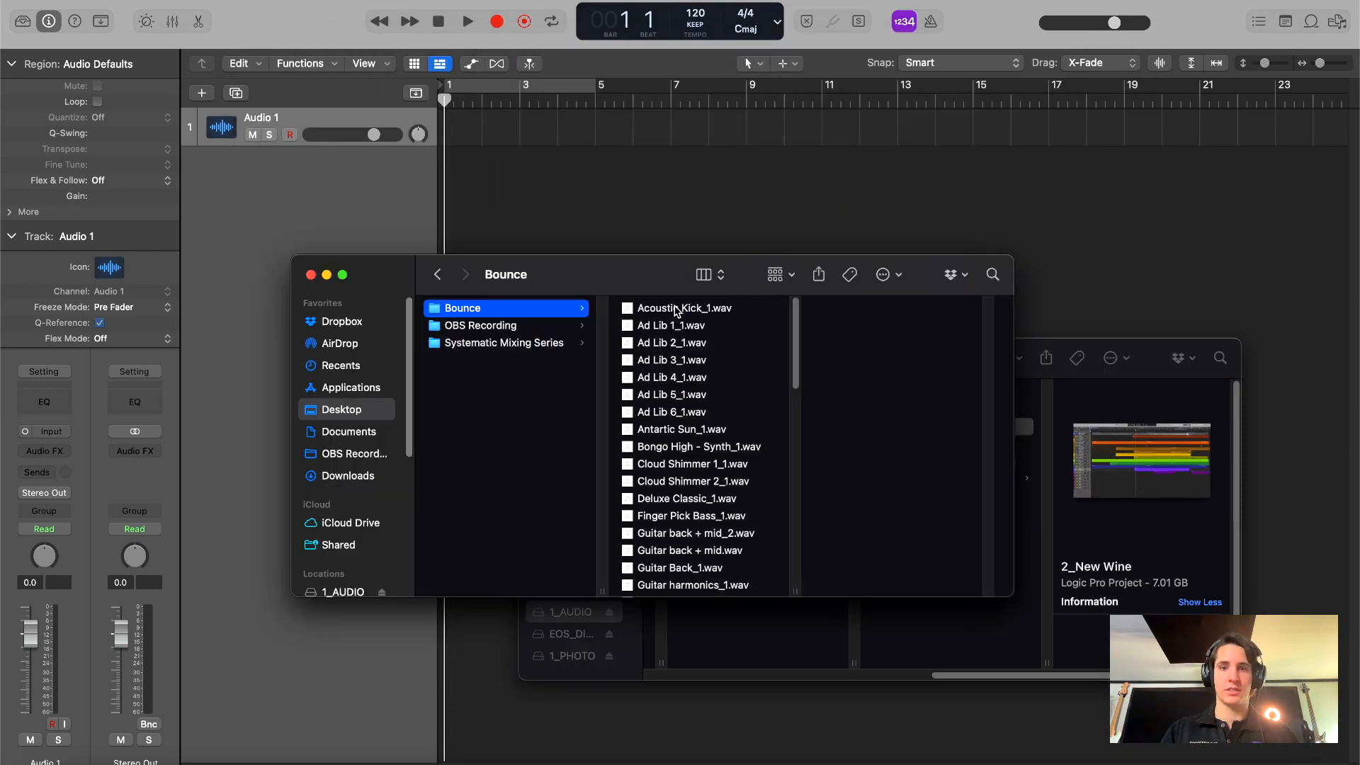
left_click(679, 360)
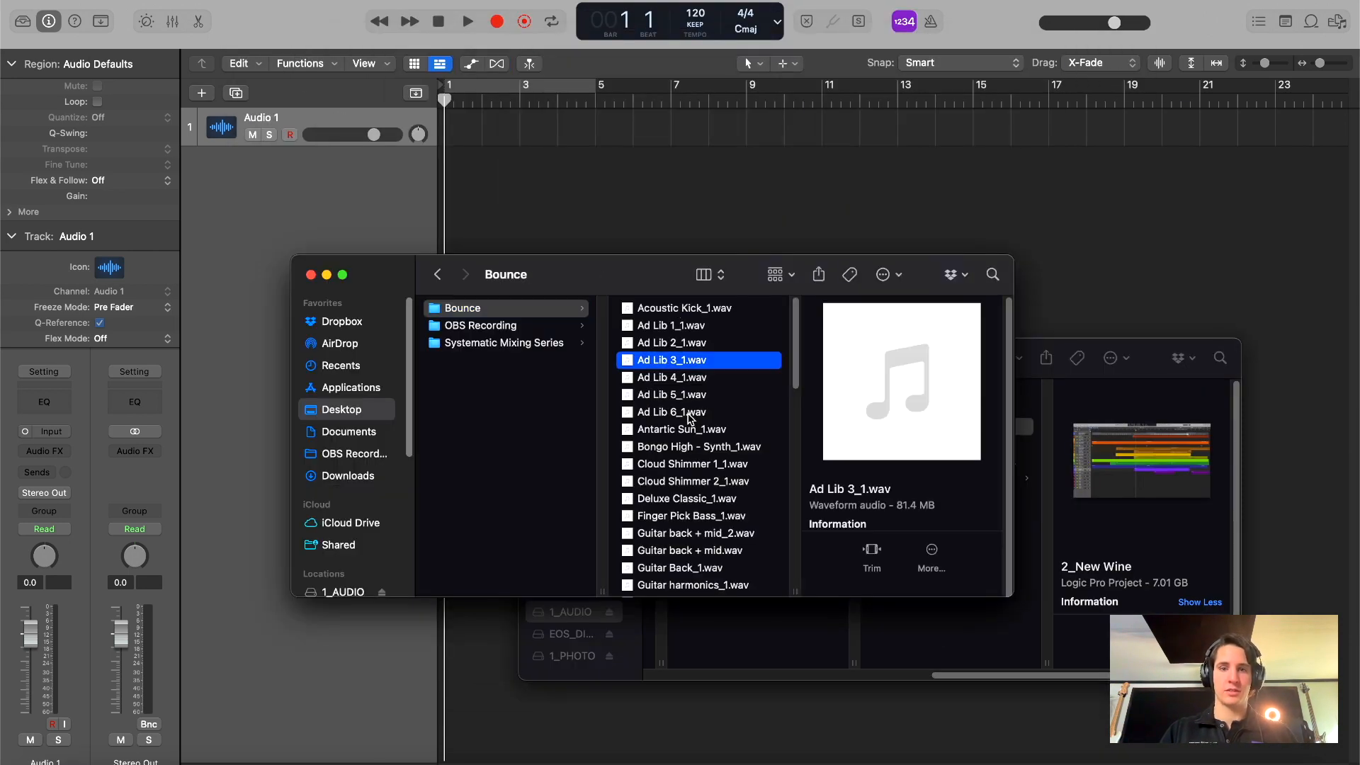
key("super+a")
Import the selected files at bar 1 of the empty project on new tracks, changing the project sample rate to 96 kHz.
left_click_drag(683, 309, 448, 136)
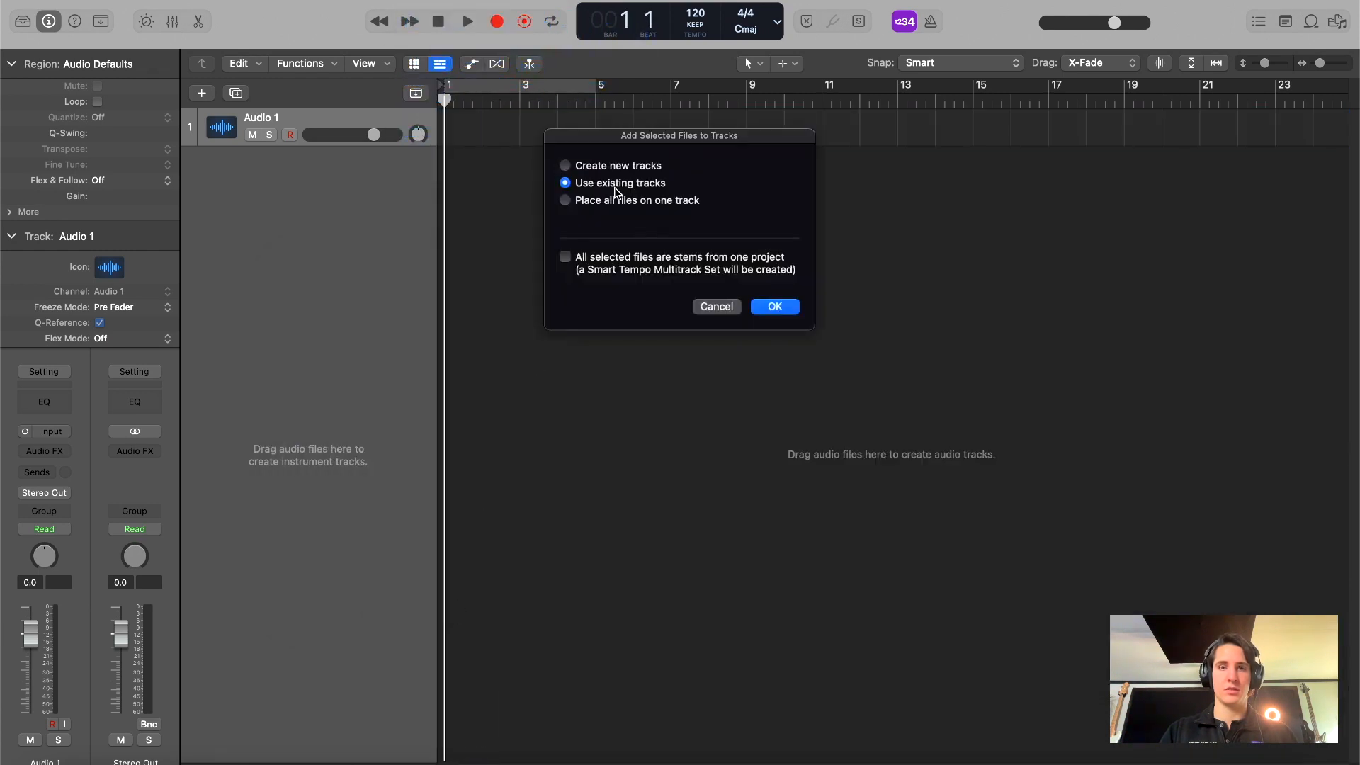
left_click(615, 167)
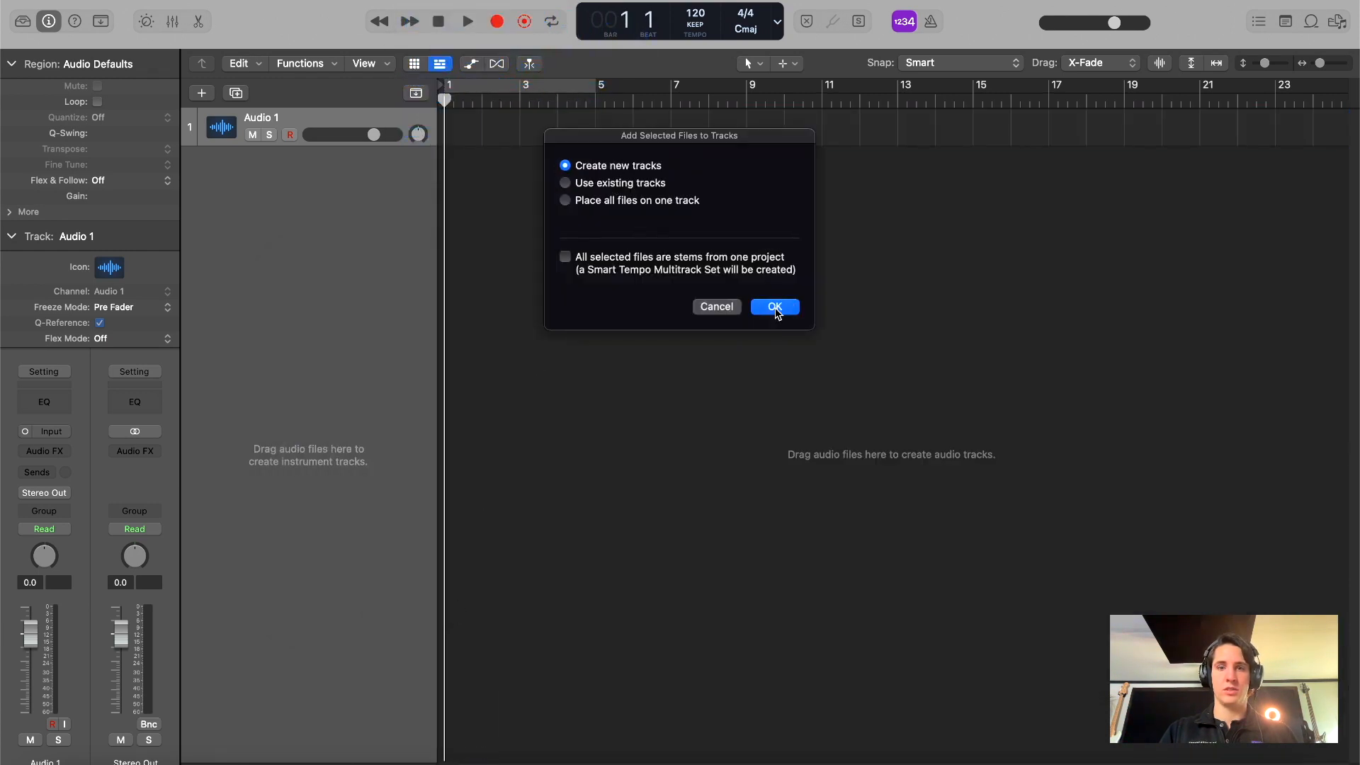
left_click(775, 307)
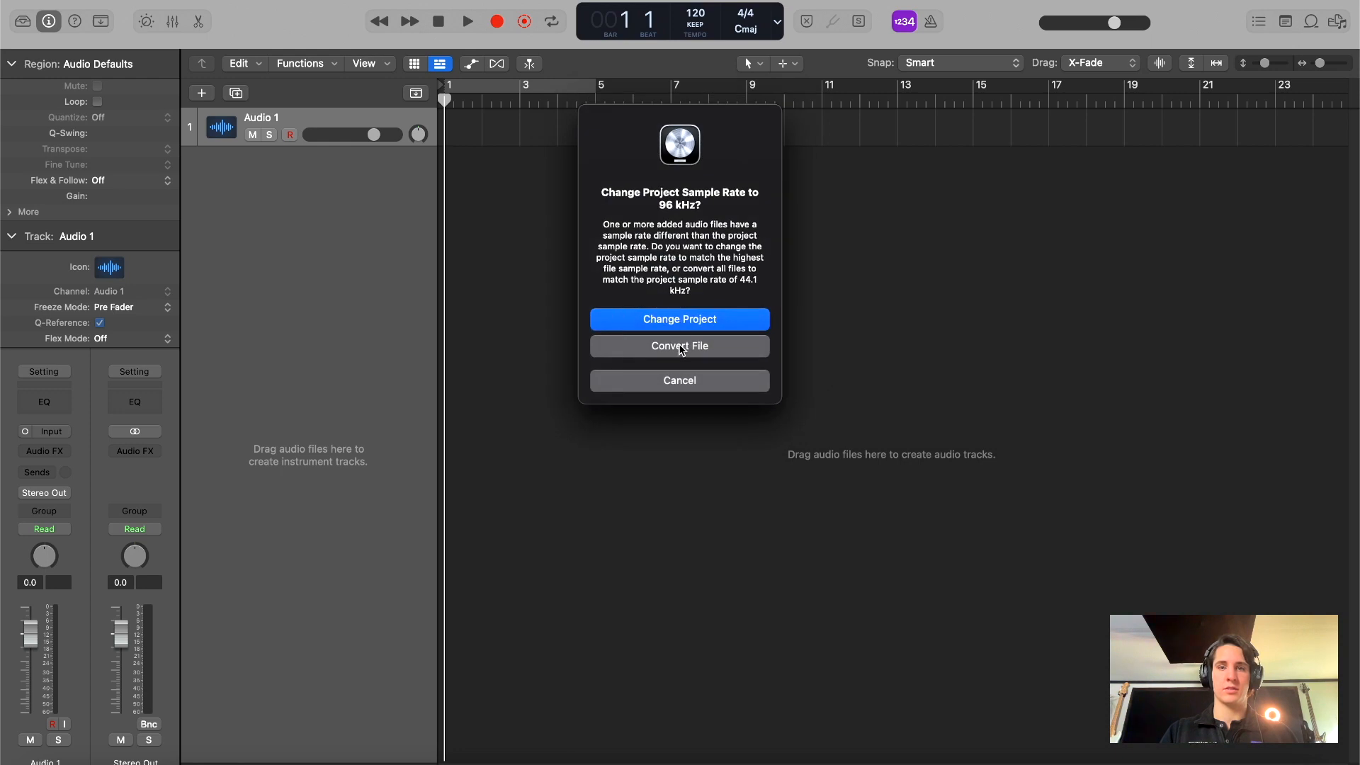
left_click(684, 321)
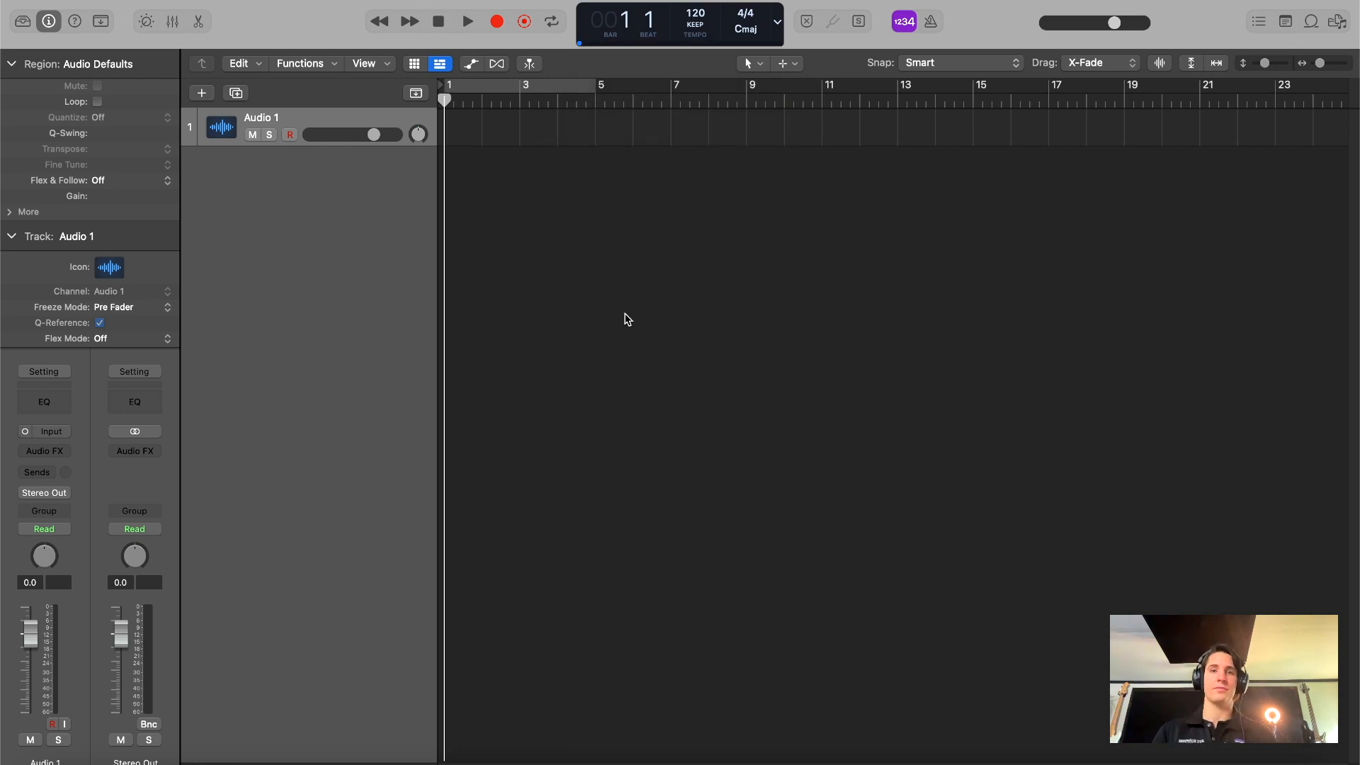
Check the names and start alignment of the imported stems throughout the track list.
scroll(1062, 378, "down", 10)
scroll(1062, 378, "down", 15)
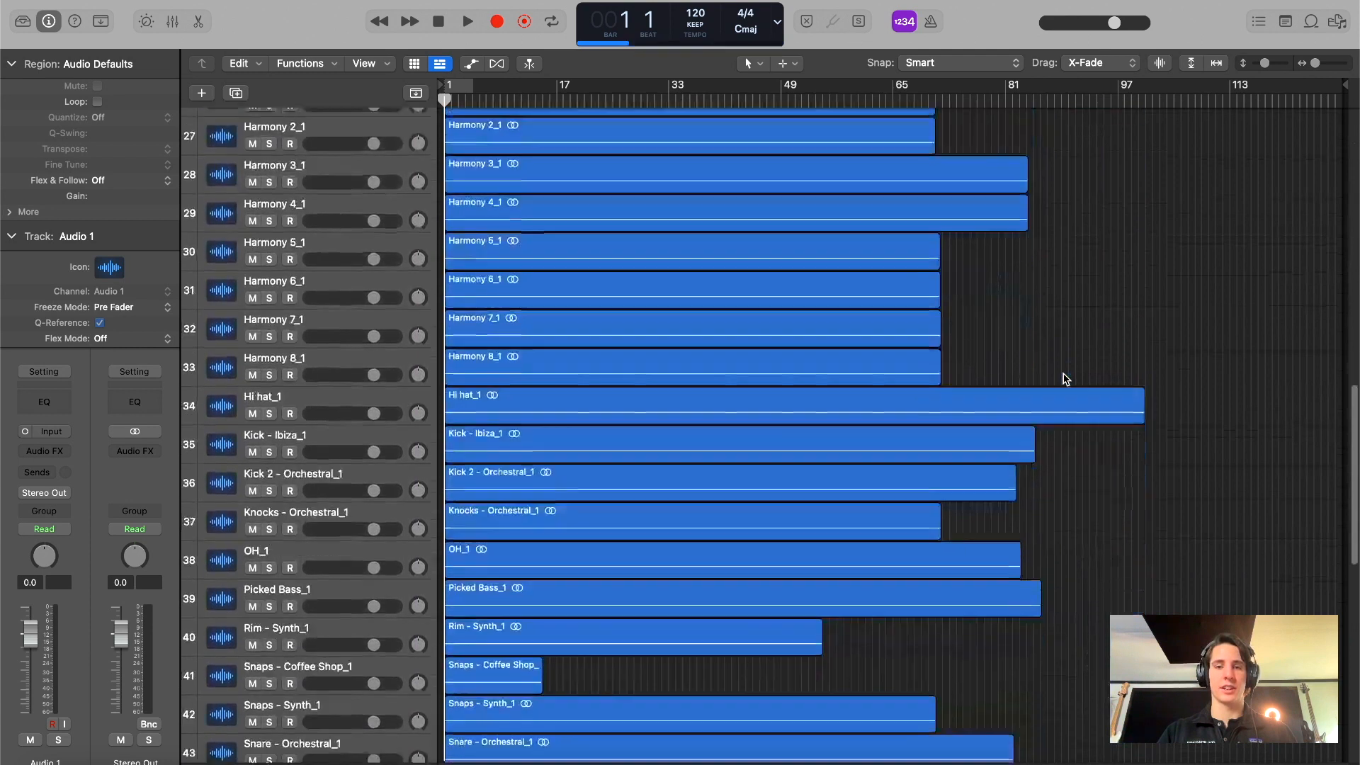
scroll(1068, 378, "down", 5)
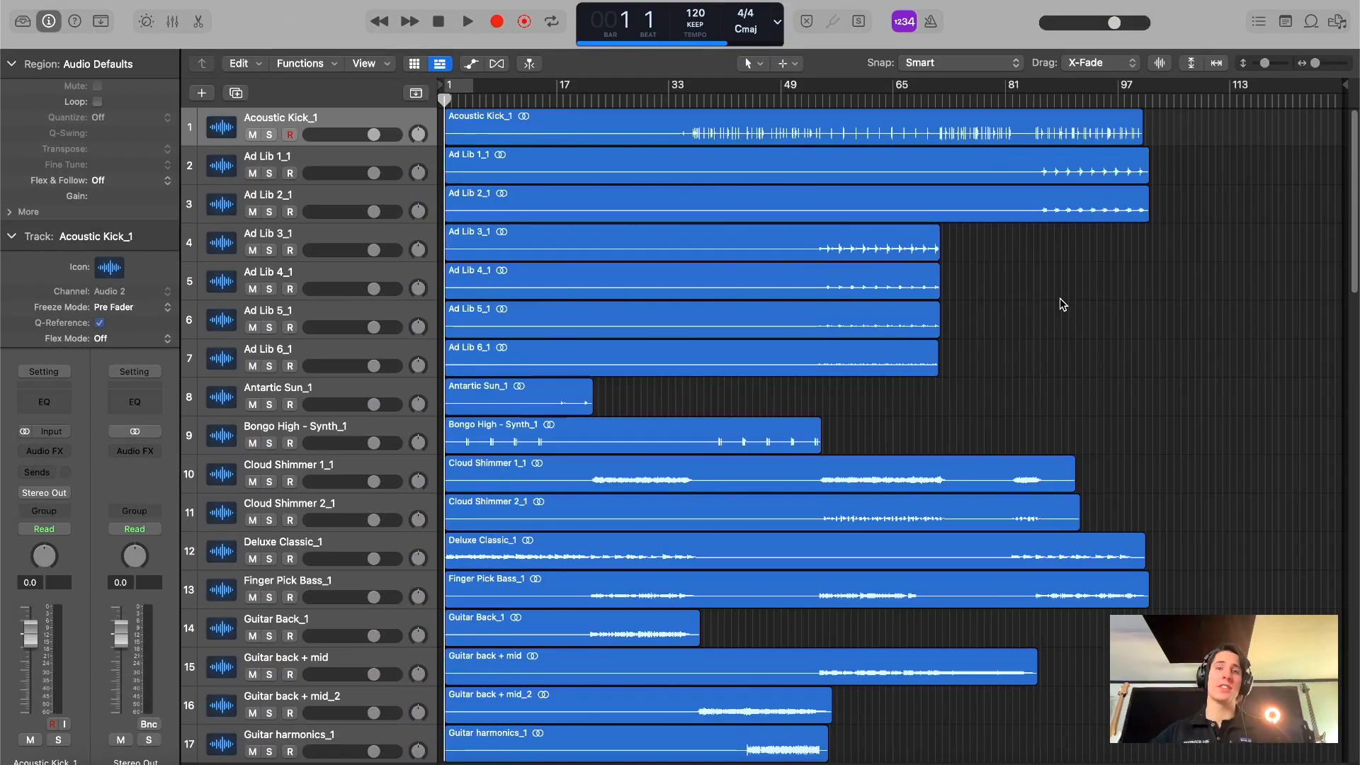